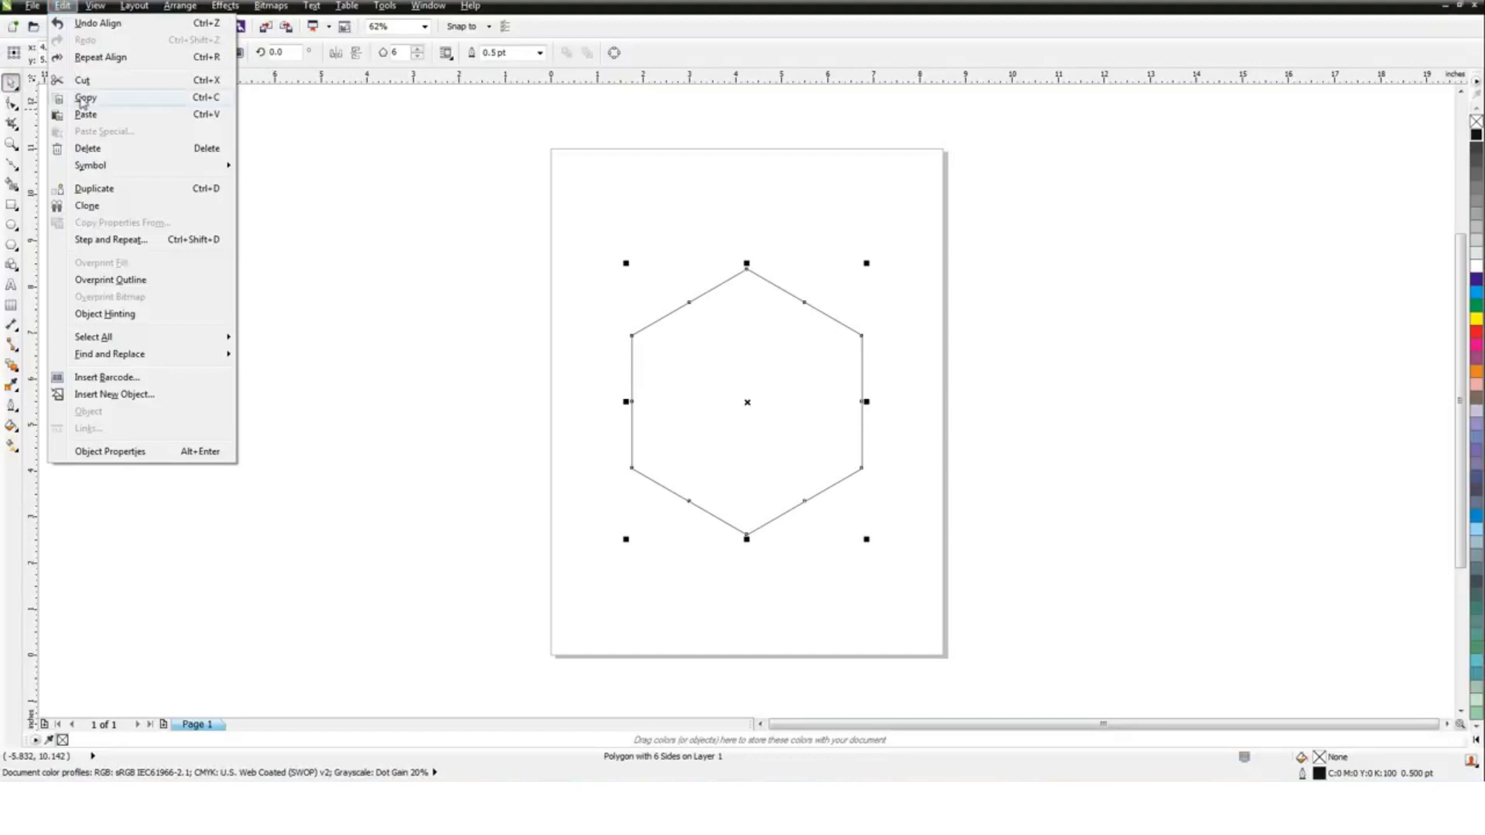
- Duplicate the hexagon in place and set the copy's width to 4 inches
{"action": "left_click", "coordinate": [84, 98]}
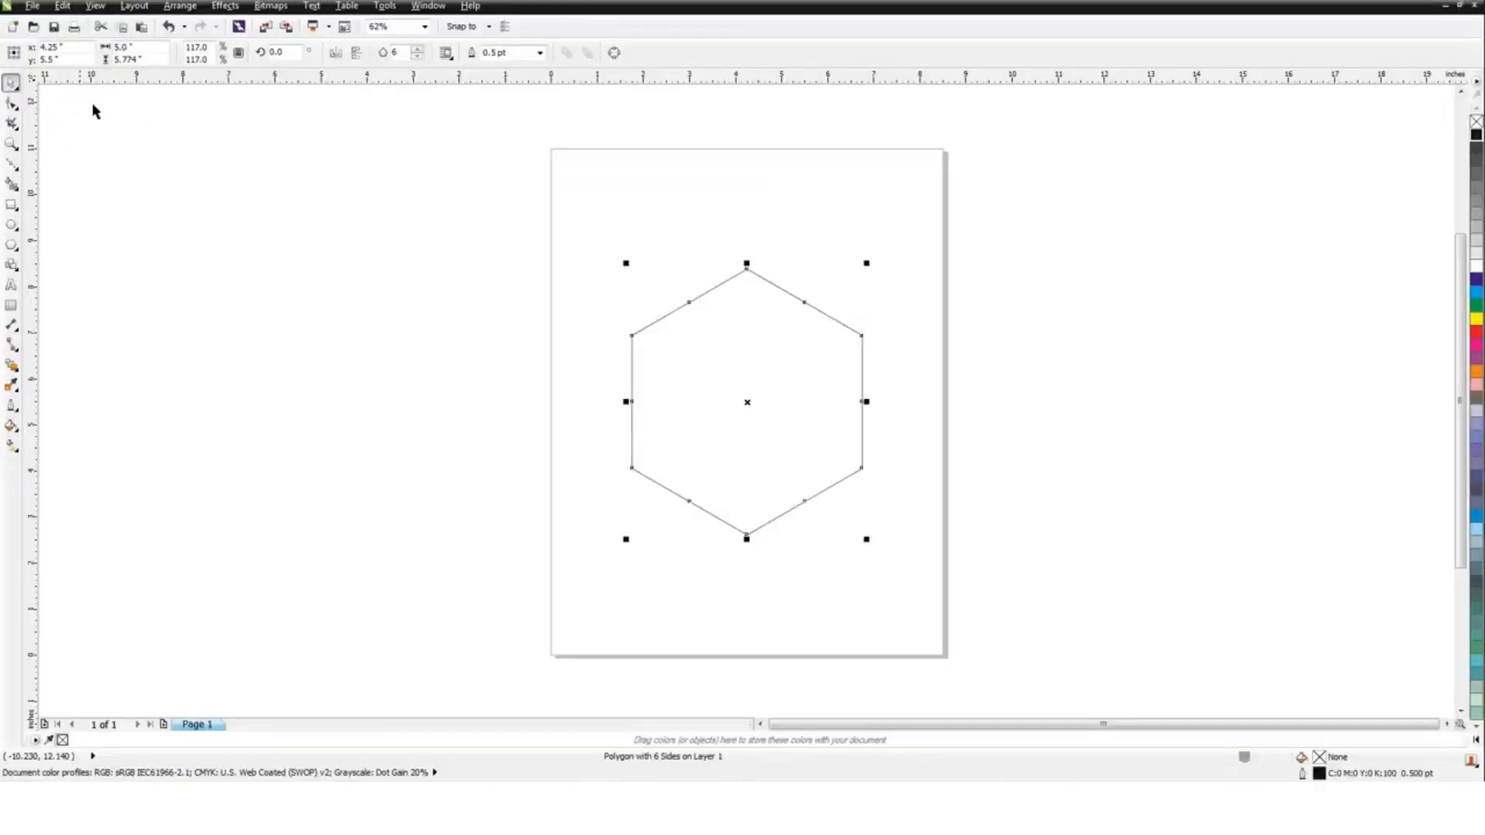
{"action": "left_click", "coordinate": [61, 6]}
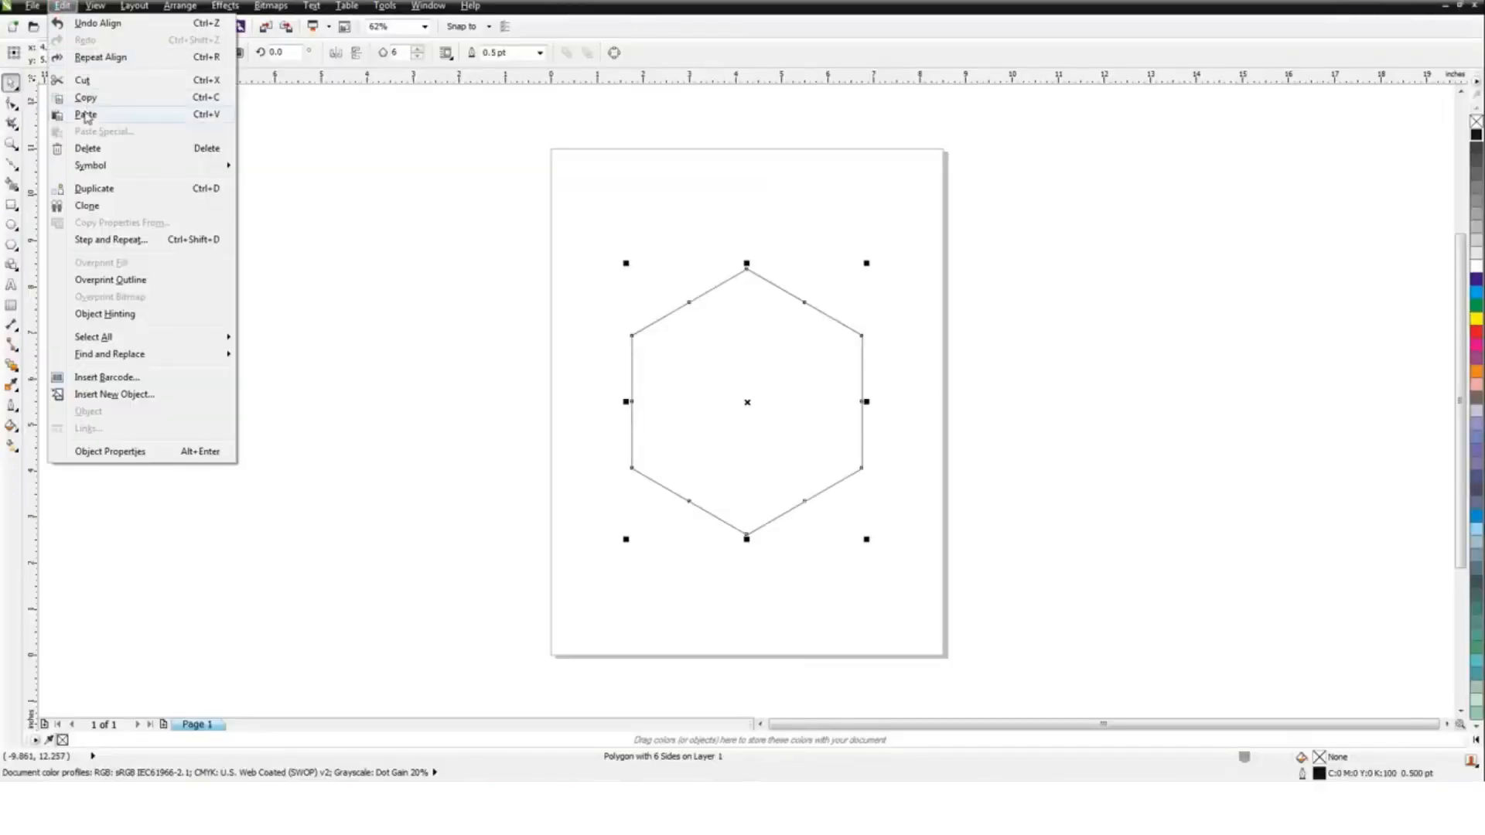
{"action": "left_click", "coordinate": [85, 116]}
{"action": "left_click", "coordinate": [1010, 339]}
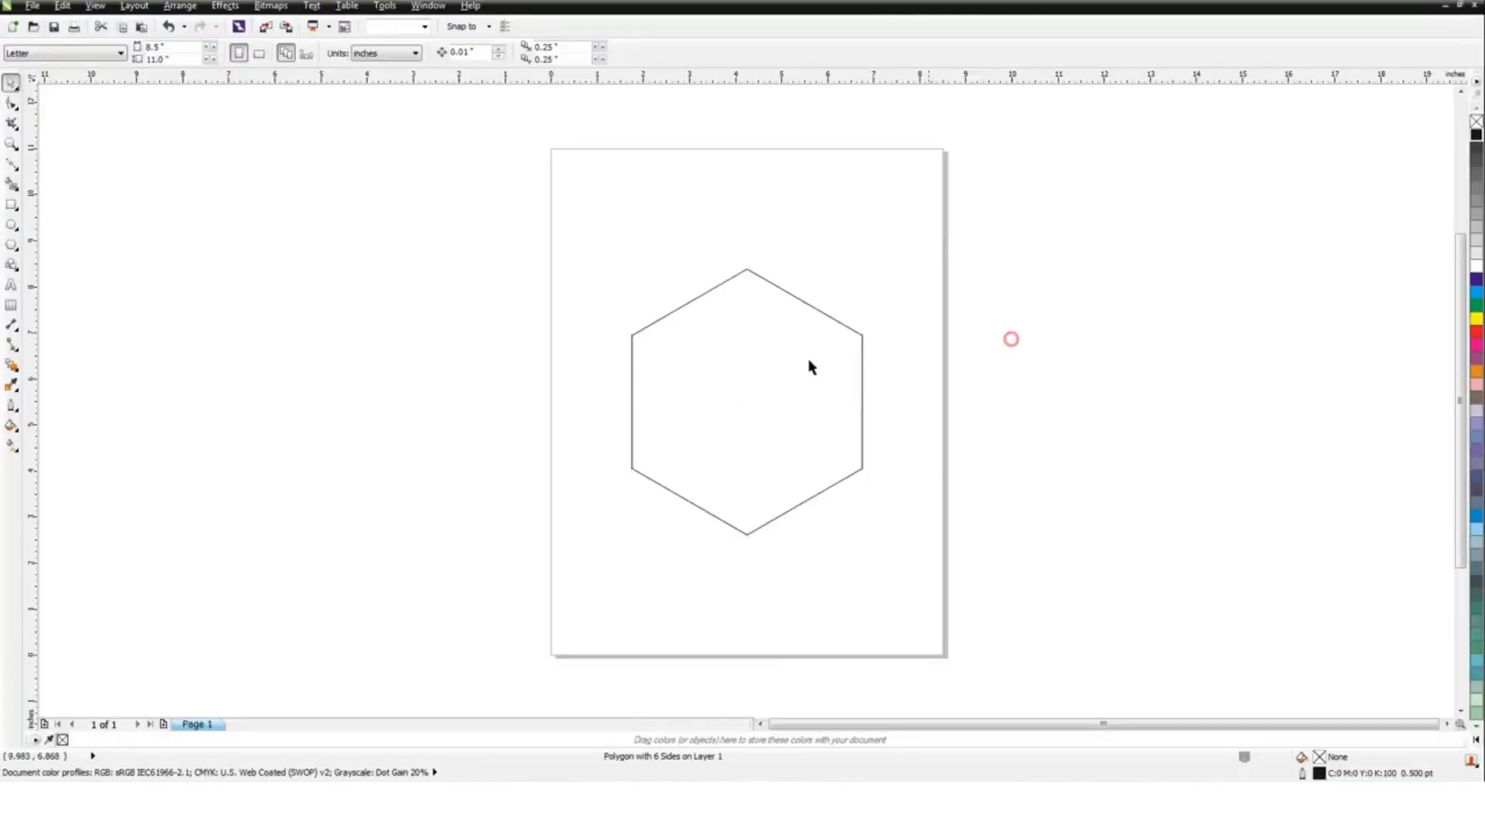
{"action": "left_click", "coordinate": [755, 371]}
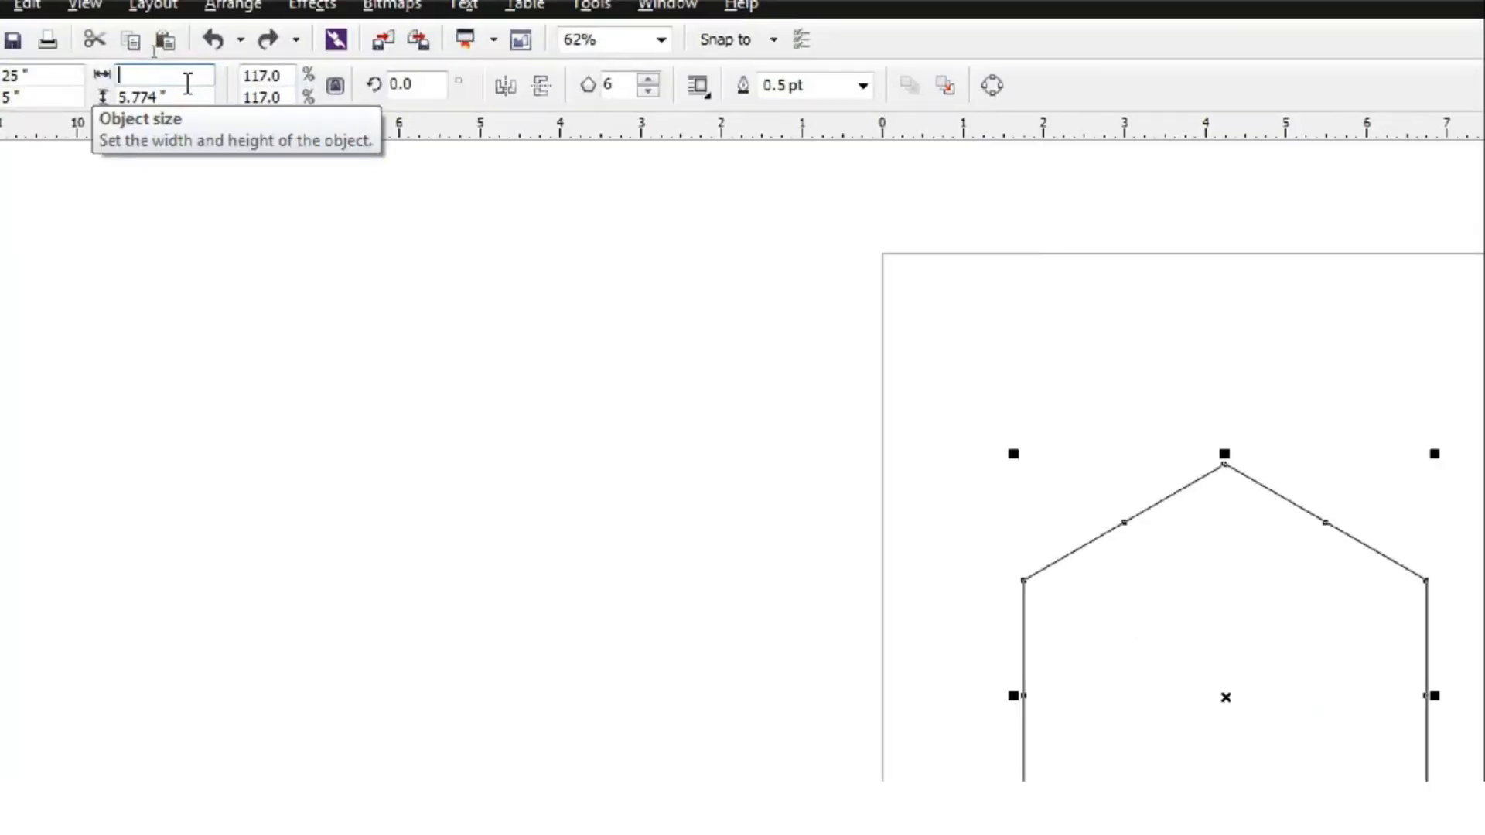
{"action": "type", "text": "4"}
{"action": "key", "text": "Return"}
{"action": "left_click", "coordinate": [991, 322]}
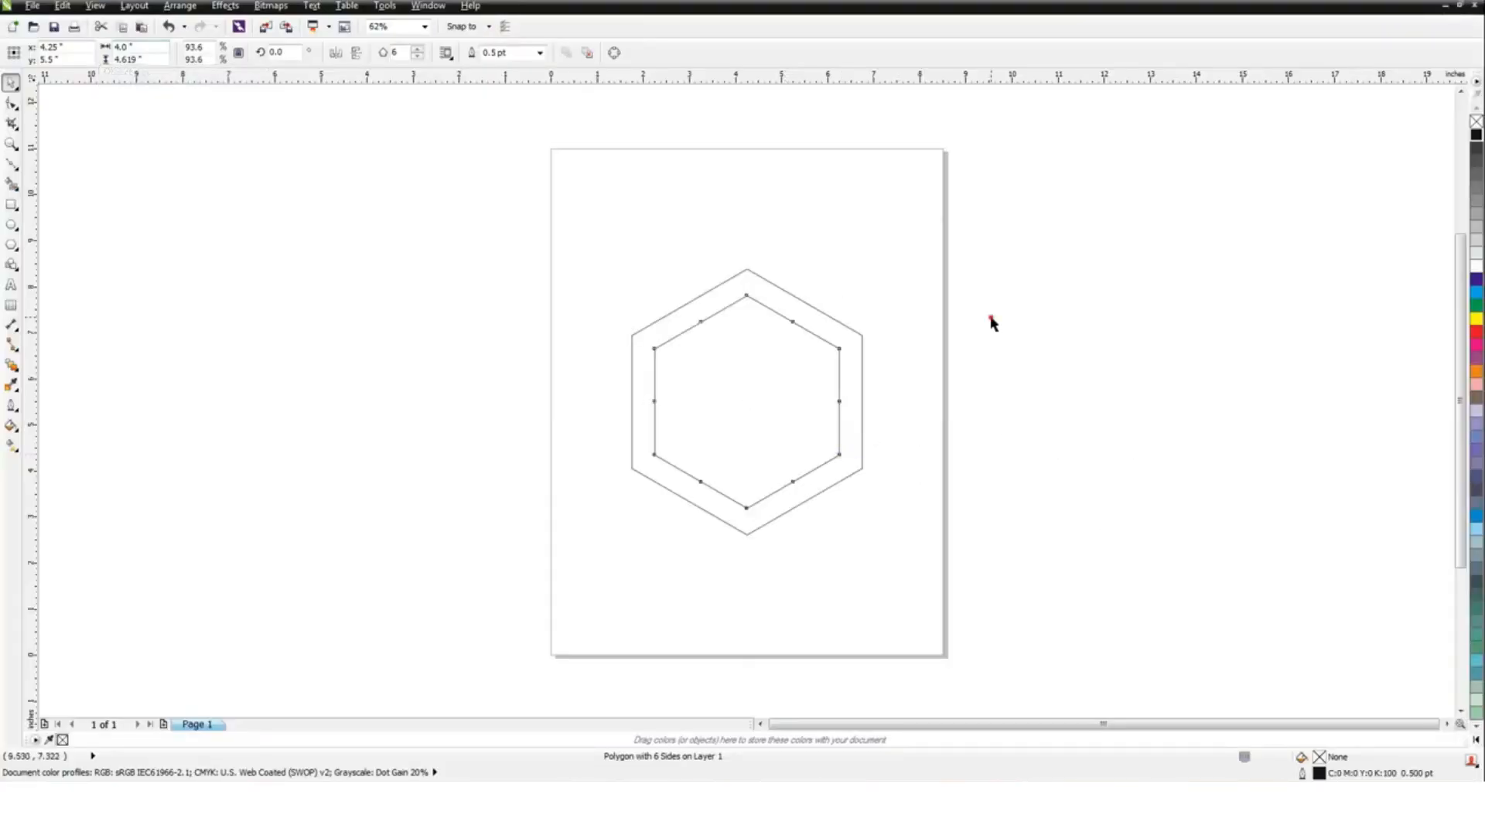
- Draw a tall rectangle about 0.5 by 7.164 inches spanning the gap between the left edges of the two hexagons
{"action": "key", "text": "F4"}
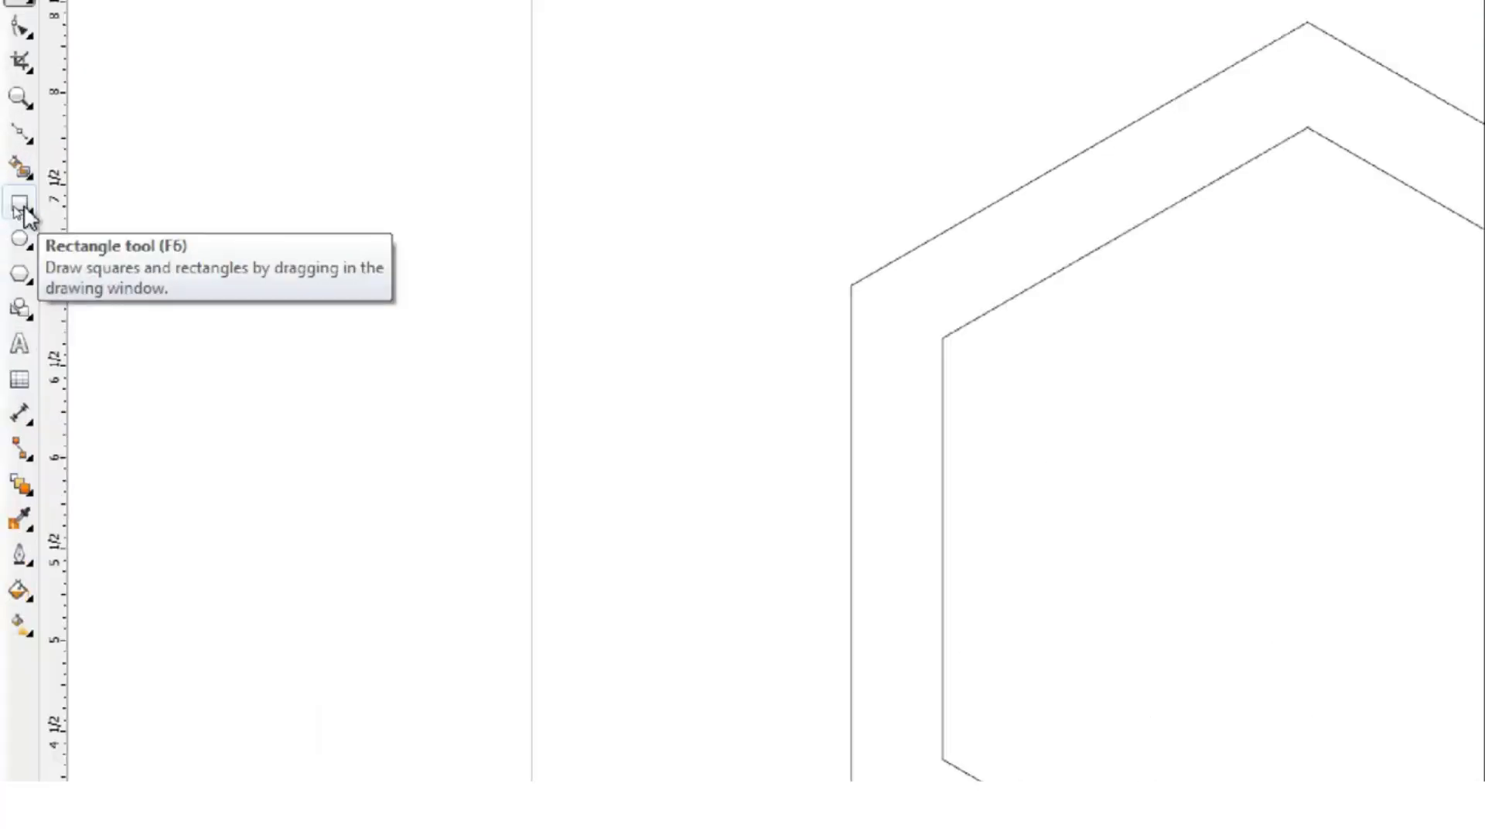
{"action": "left_click", "coordinate": [21, 207]}
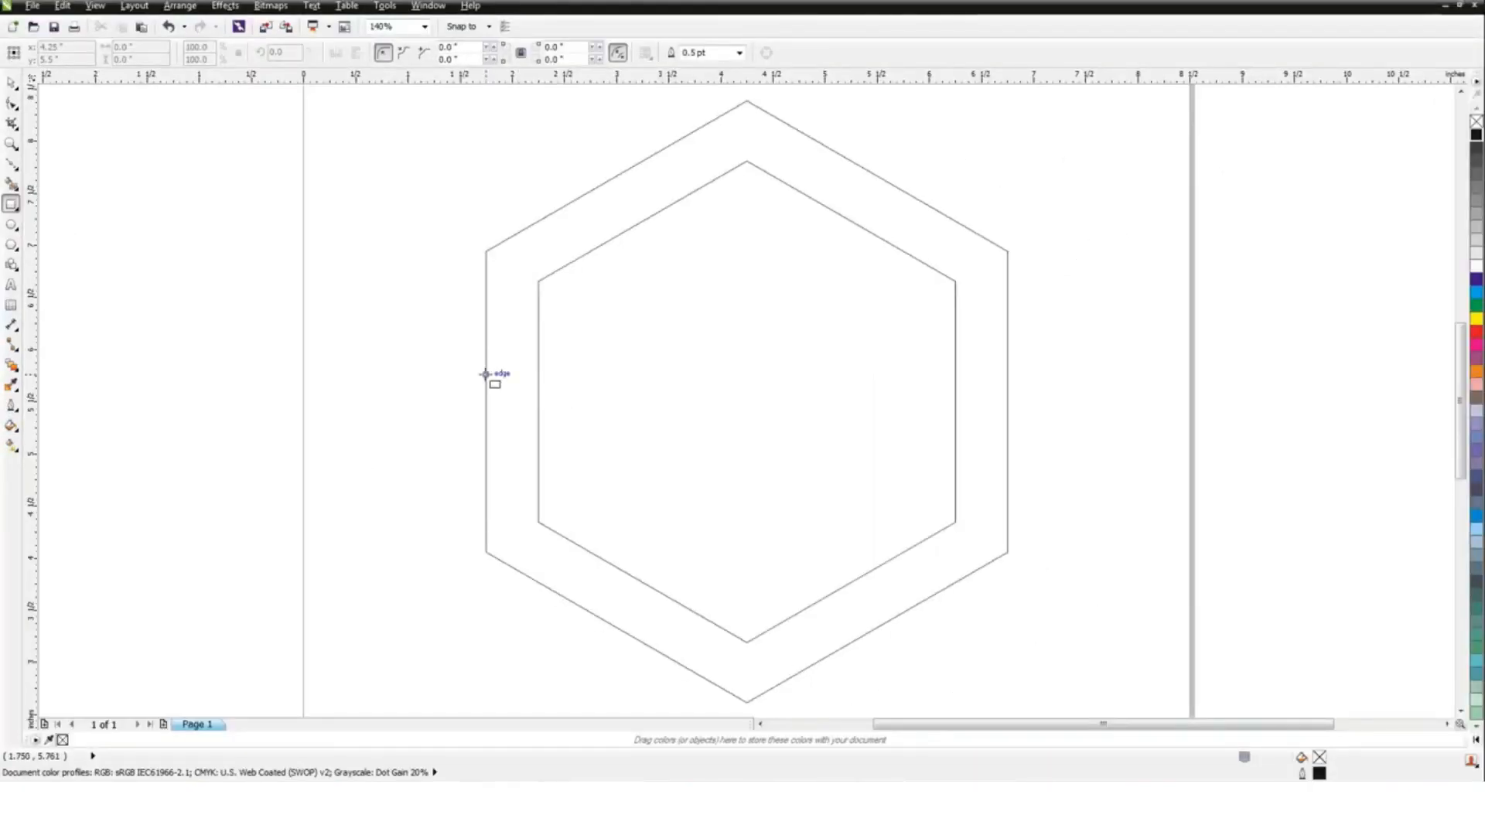
{"action": "mouse_move", "coordinate": [485, 374]}
{"action": "left_mouse_down"}
{"action": "mouse_move", "coordinate": [540, 408]}
{"action": "mouse_move", "coordinate": [539, 99]}
{"action": "mouse_move", "coordinate": [552, 127]}
{"action": "left_mouse_up"}
{"action": "left_click", "coordinate": [11, 83]}
{"action": "key", "text": "F4"}
- Align the tall rectangle with the hexagon so that their centres sit at the same height
{"action": "left_click", "coordinate": [1069, 164]}
{"action": "left_click", "coordinate": [567, 188]}
{"action": "left_click", "coordinate": [631, 248], "text": "shift"}
{"action": "left_click", "coordinate": [1056, 234]}
{"action": "left_click", "coordinate": [570, 176]}
{"action": "left_click", "coordinate": [670, 218], "text": "shift"}
{"action": "key", "text": "e"}
{"action": "left_click", "coordinate": [1069, 226]}
- Duplicate the tall rectangle and align the copy with the right edge of the outer hexagon
{"action": "left_click", "coordinate": [561, 166]}
{"action": "left_click", "coordinate": [62, 6]}
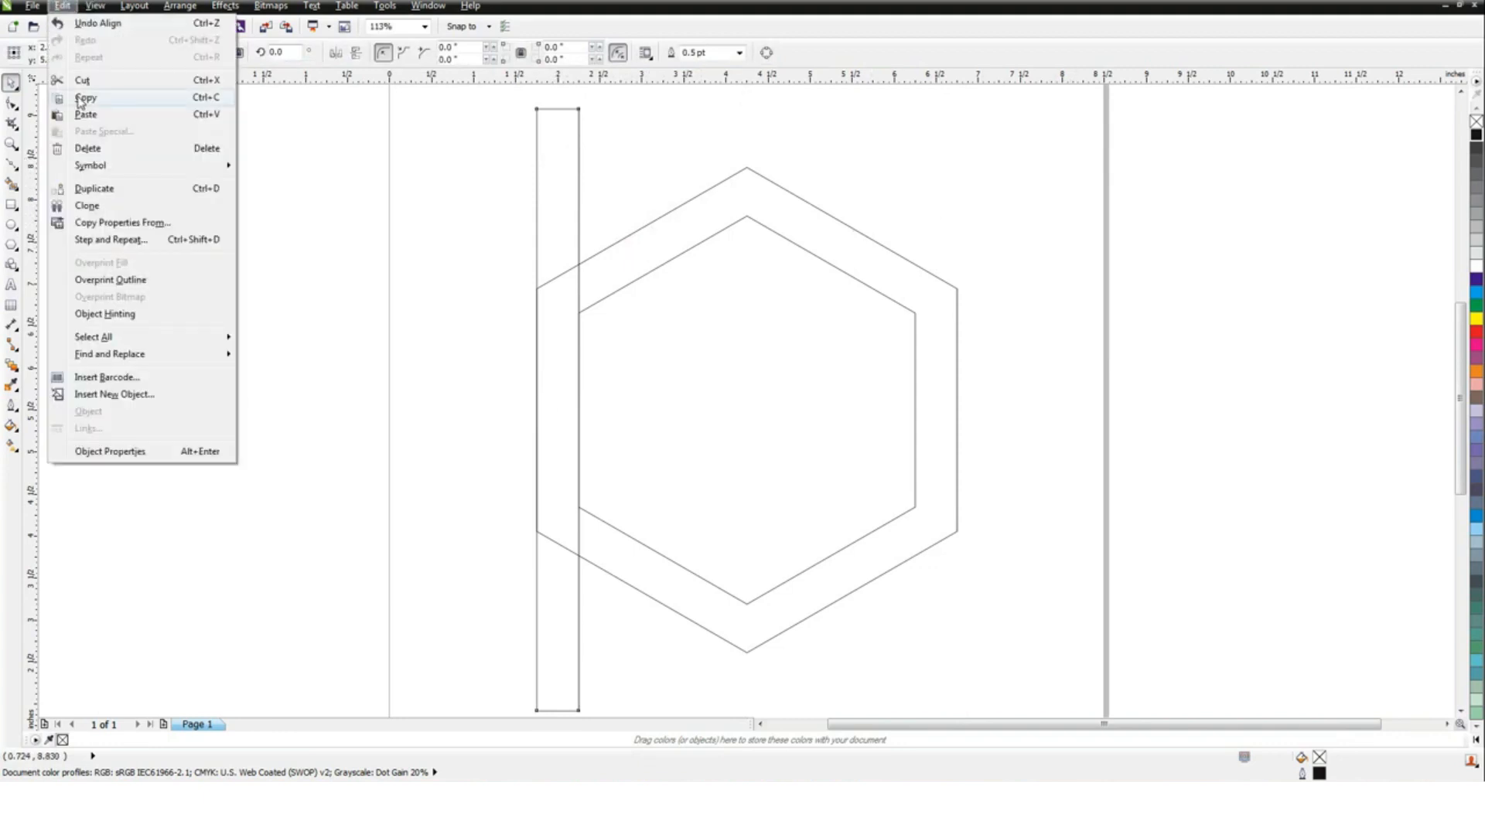
{"action": "left_click", "coordinate": [80, 99]}
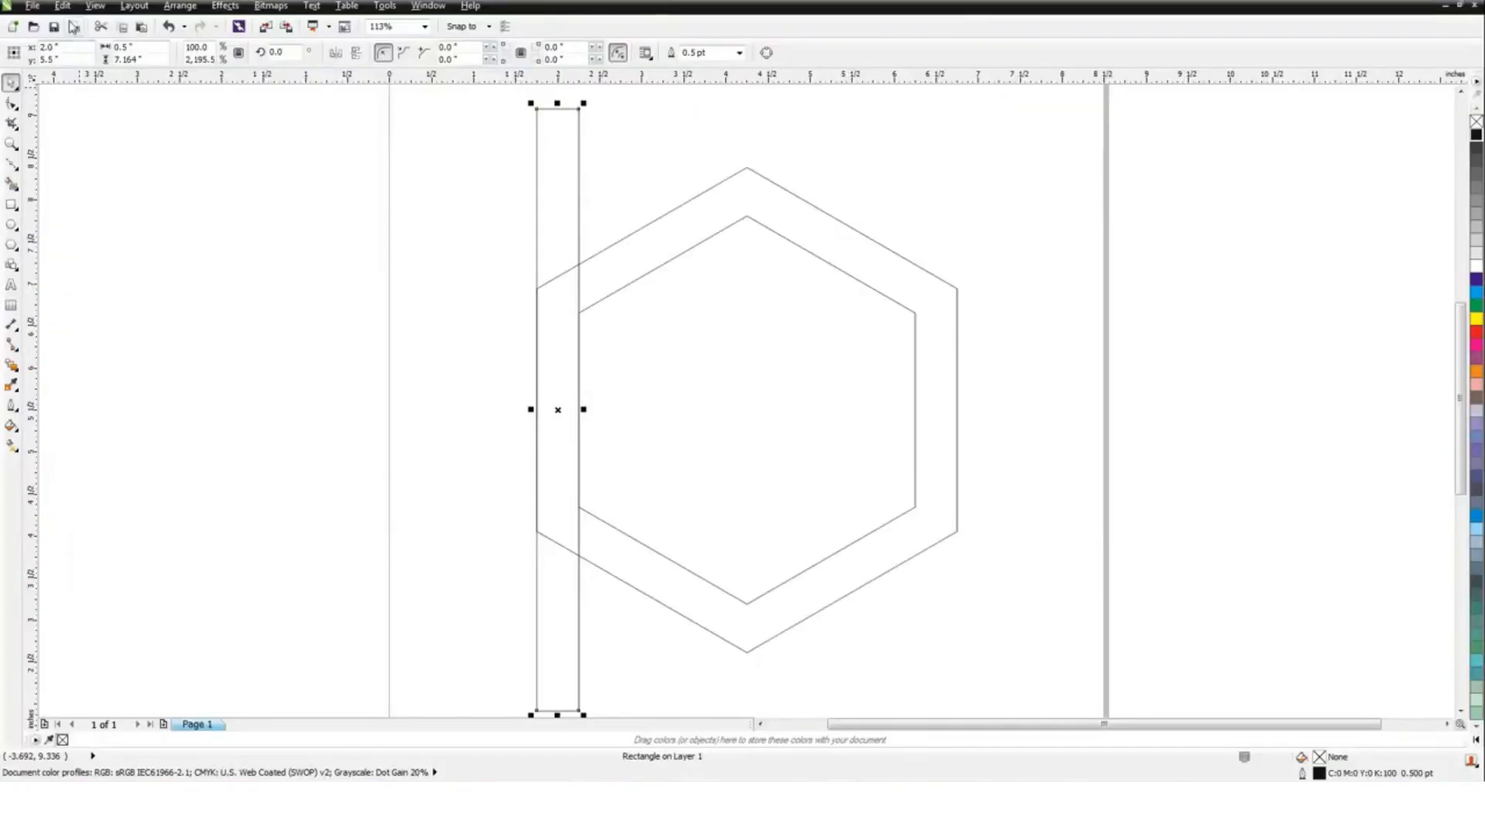
{"action": "left_click", "coordinate": [61, 5]}
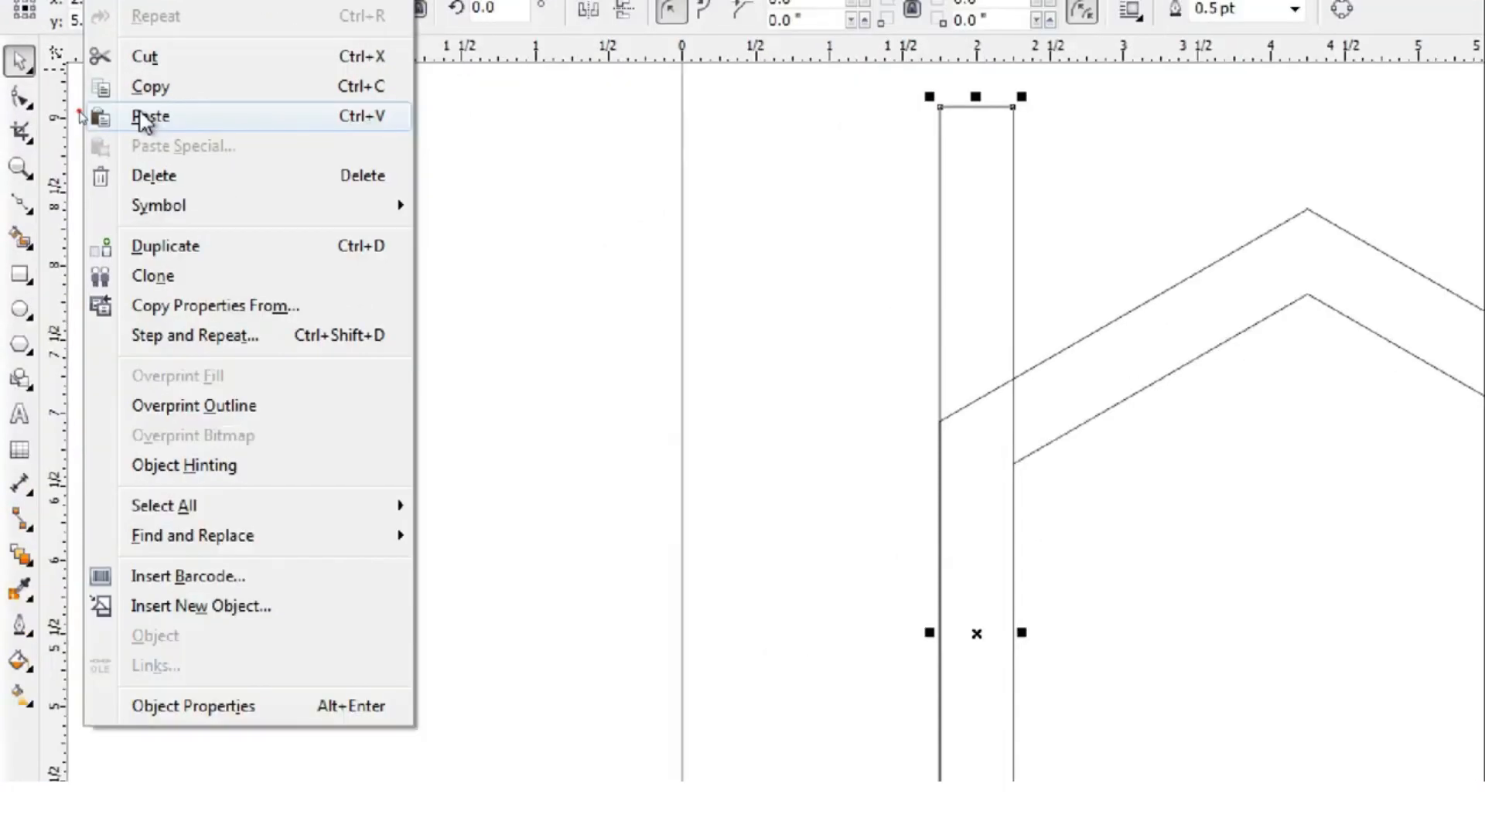
{"action": "left_click", "coordinate": [142, 121]}
{"action": "left_click_drag", "start_coordinate": [1011, 283], "coordinate": [1036, 283]}
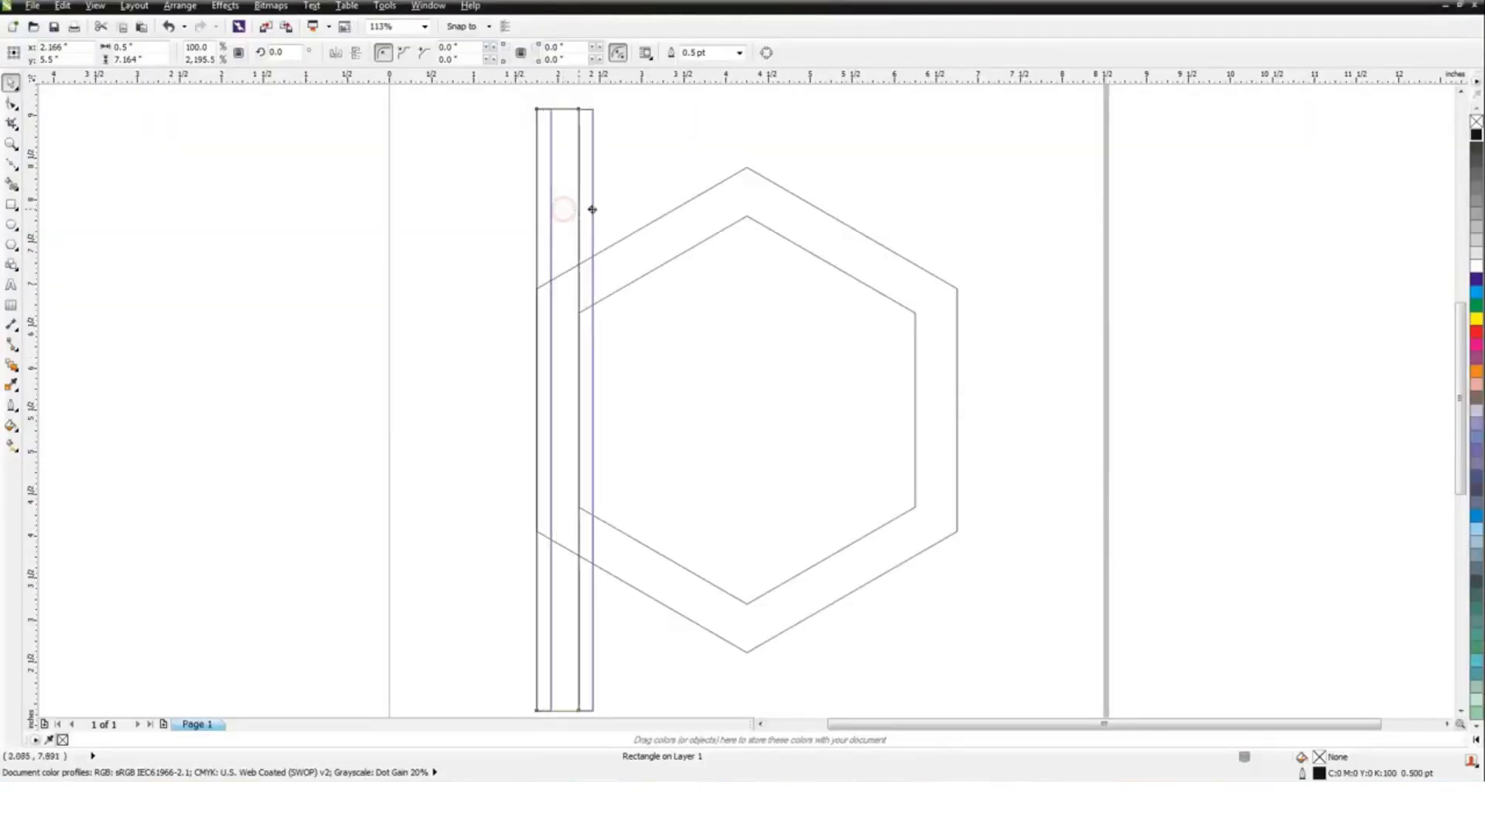
{"action": "left_click_drag", "start_coordinate": [592, 209], "coordinate": [610, 209]}
{"action": "left_click", "coordinate": [835, 248], "text": "shift"}
{"action": "key", "text": "r"}
{"action": "key", "text": "Escape"}
- Blend the left rectangle into the right one using 4 blend steps
{"action": "left_click", "coordinate": [550, 238]}
{"action": "left_click", "coordinate": [13, 373]}
{"action": "left_click_drag", "start_coordinate": [537, 407], "coordinate": [920, 406]}
{"action": "left_click", "coordinate": [11, 83]}
{"action": "left_click", "coordinate": [298, 189]}
{"action": "left_click", "coordinate": [695, 157]}
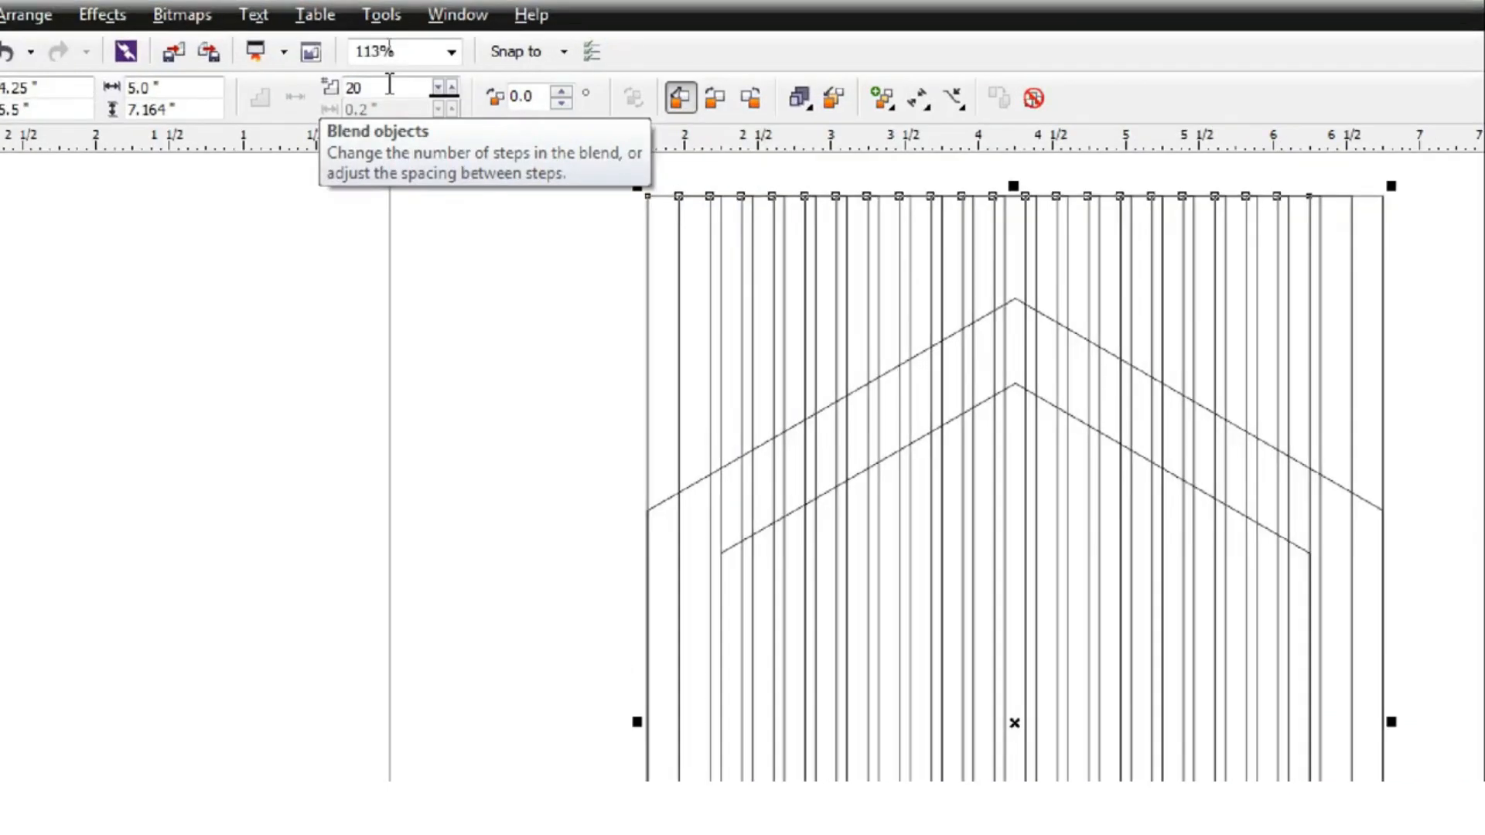
{"action": "type", "text": "4"}
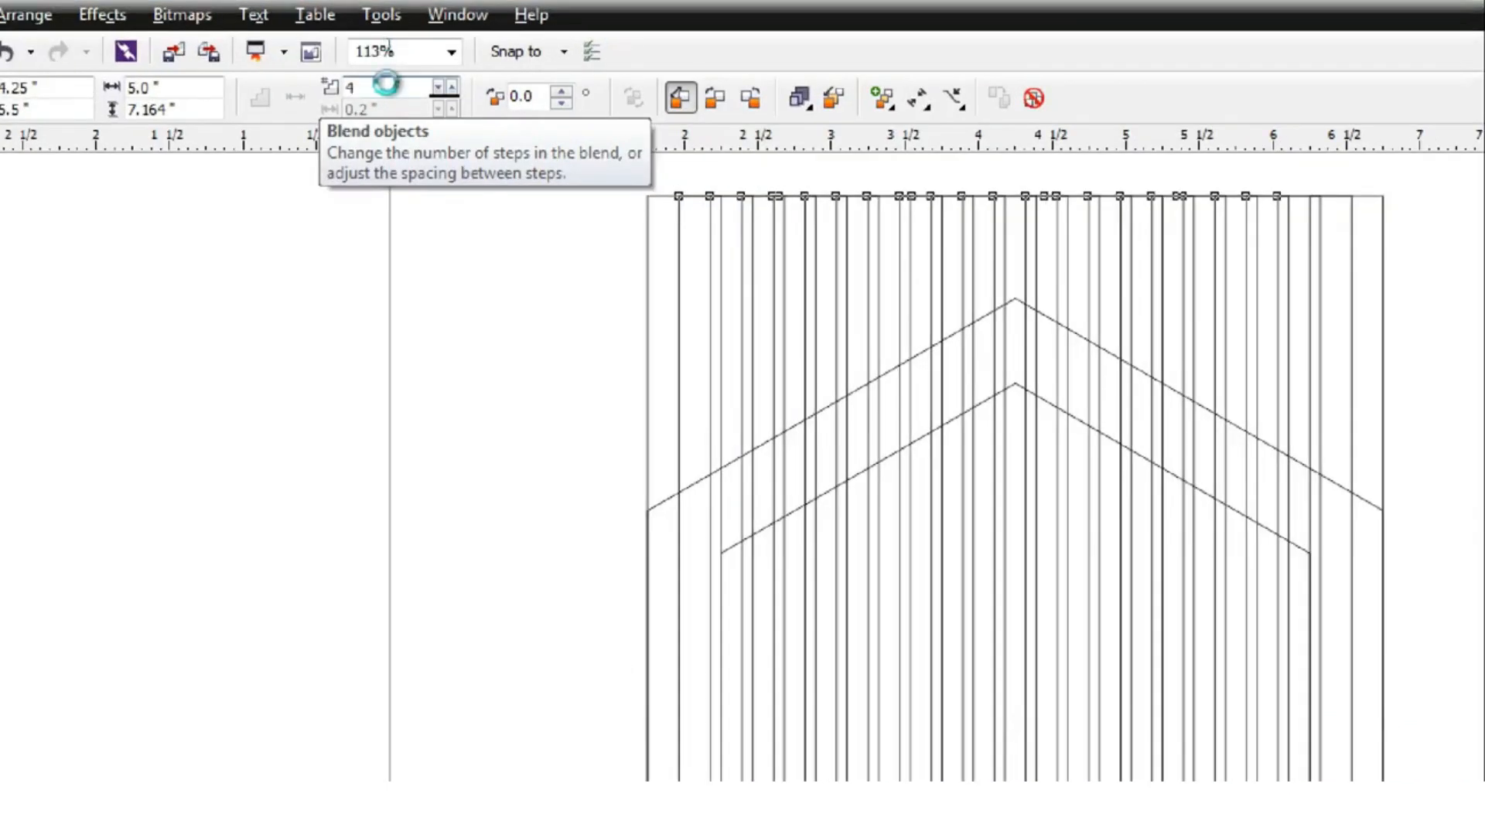
{"action": "key", "text": "Return"}
{"action": "left_click", "coordinate": [380, 245]}
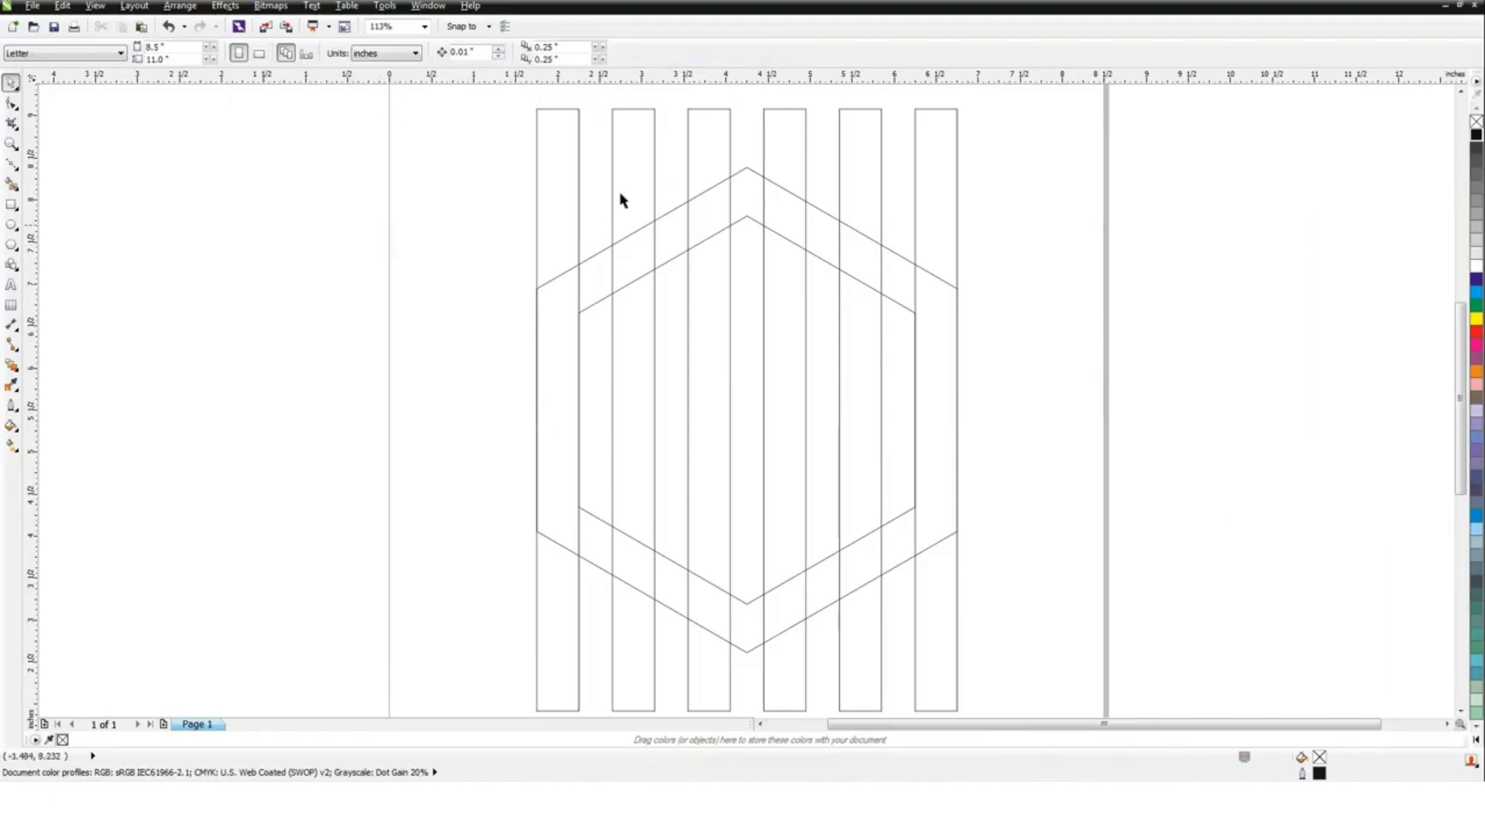
- Break the blend group of vertical bars apart
{"action": "left_click", "coordinate": [625, 135]}
{"action": "left_click", "coordinate": [180, 6]}
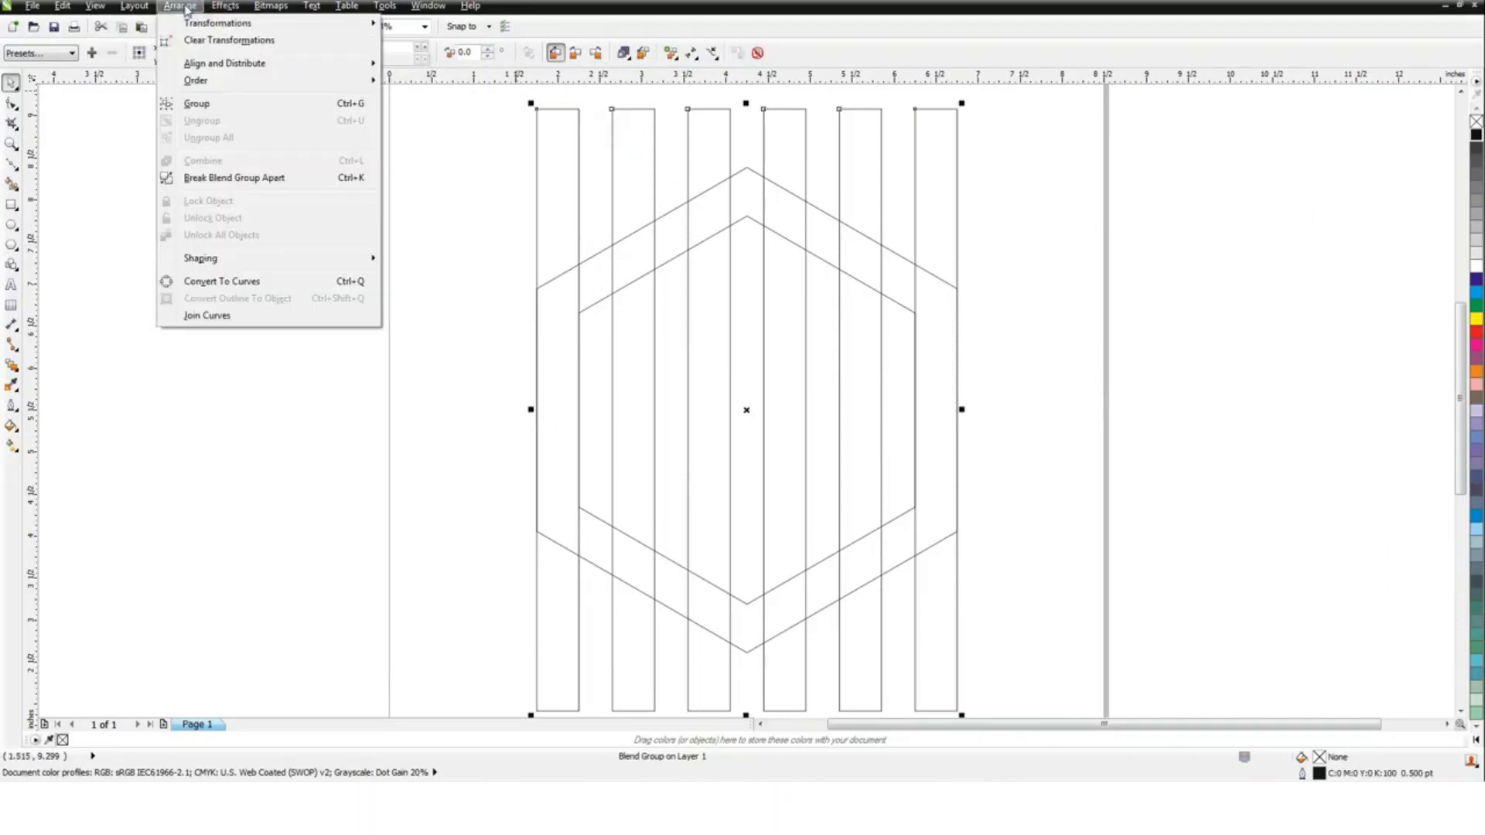
{"action": "left_click", "coordinate": [214, 179]}
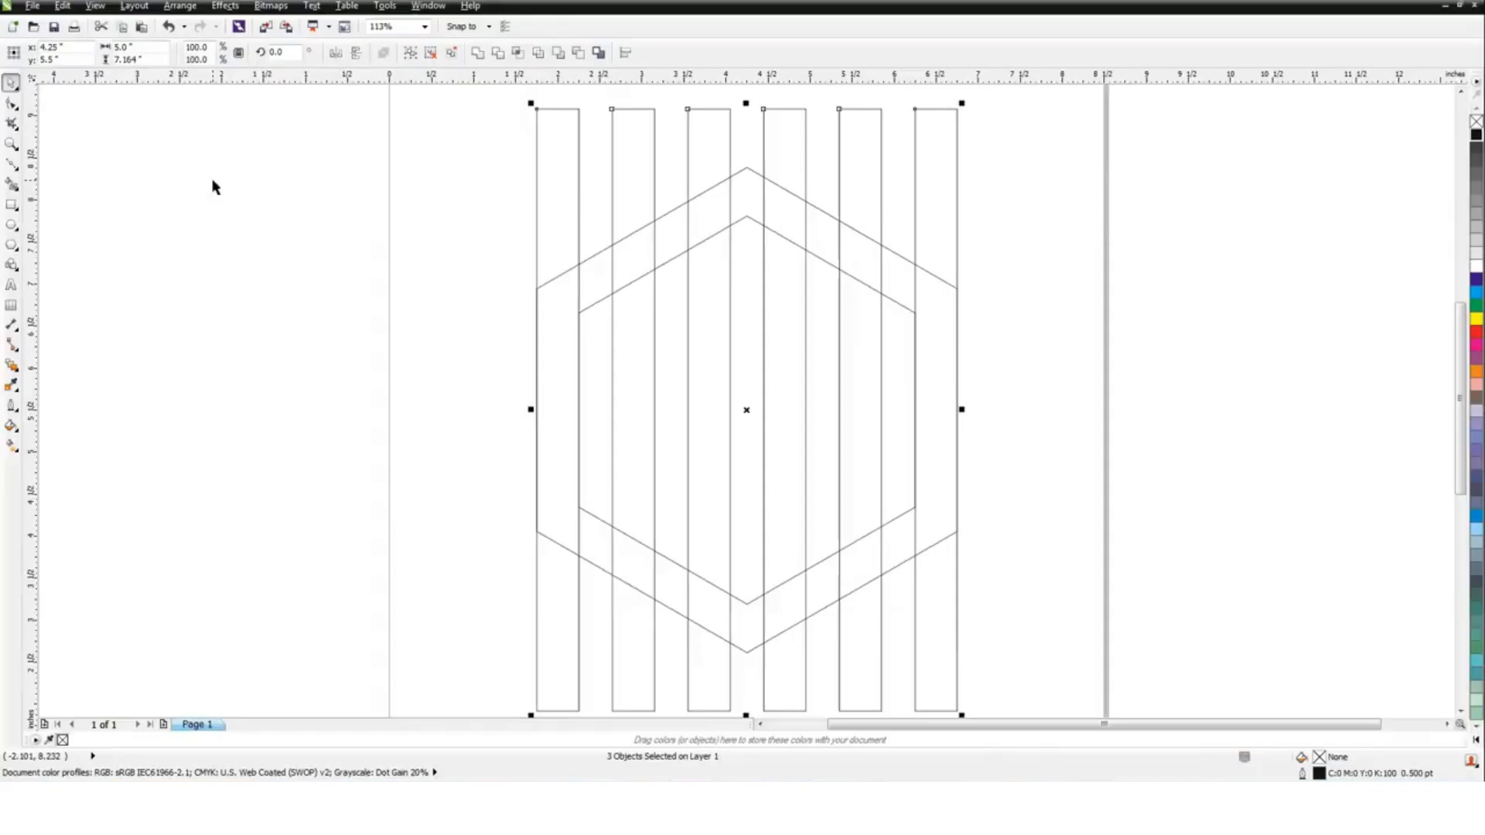
{"action": "left_click", "coordinate": [1157, 281]}
- Make a copy of the right bar rotated to horizontal and centre it on the hexagon
{"action": "left_click", "coordinate": [948, 180]}
{"action": "left_click", "coordinate": [947, 165]}
{"action": "left_click_drag", "start_coordinate": [965, 108], "coordinate": [1064, 430]}
{"action": "left_click", "coordinate": [749, 195], "text": "shift"}
{"action": "key", "text": "c"}
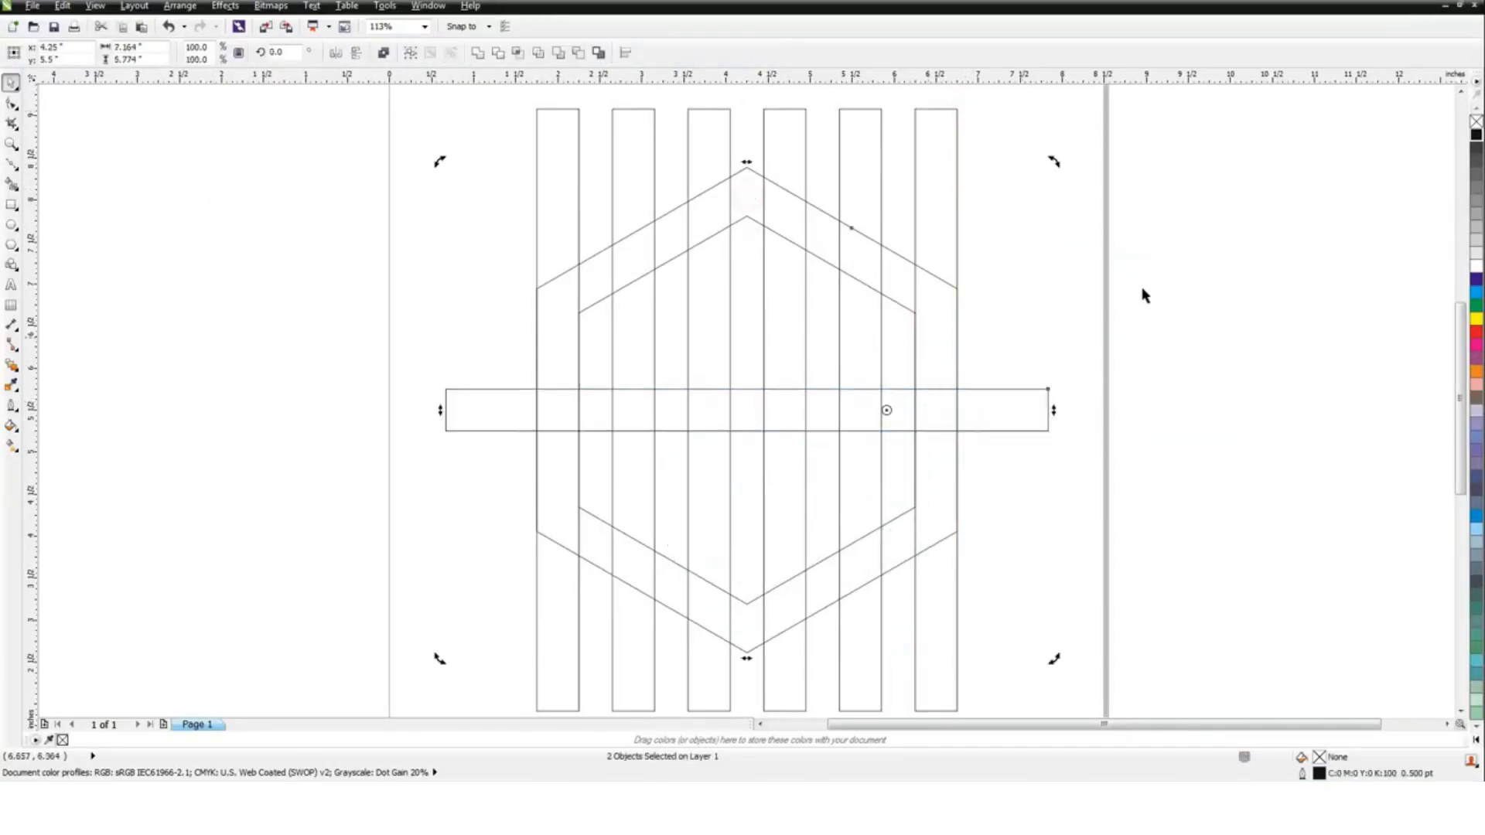
{"action": "left_click", "coordinate": [1144, 295]}
- Smart-fill the left cells of the hexagon grid in blue-grey to form a C, leaving its inner bar open at the crossbar
{"action": "scroll", "coordinate": [1075, 344], "scroll_direction": "down", "scroll_amount": 1}
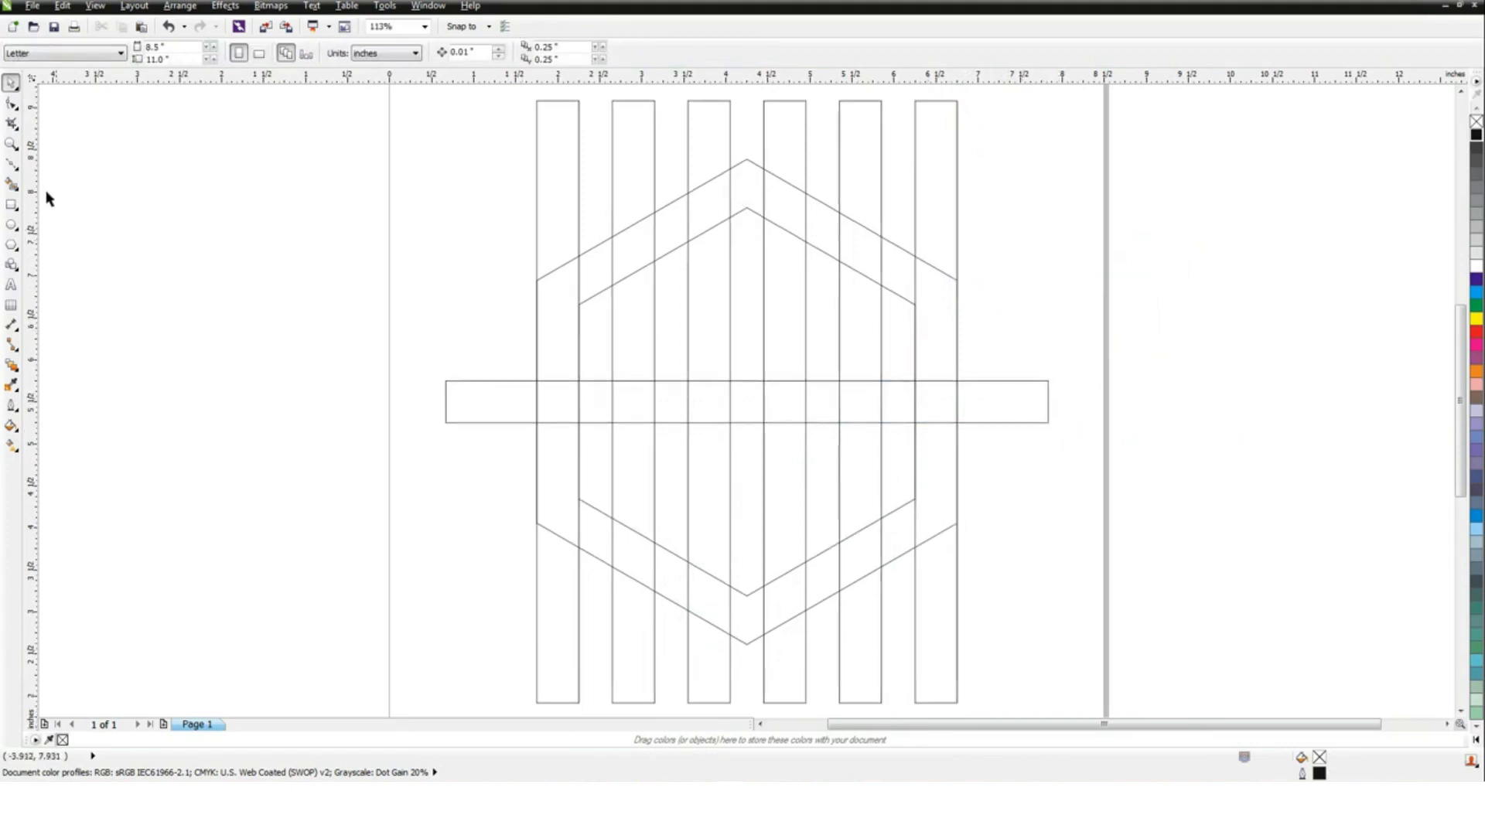
{"action": "left_click", "coordinate": [629, 255]}
{"action": "left_click", "coordinate": [594, 270]}
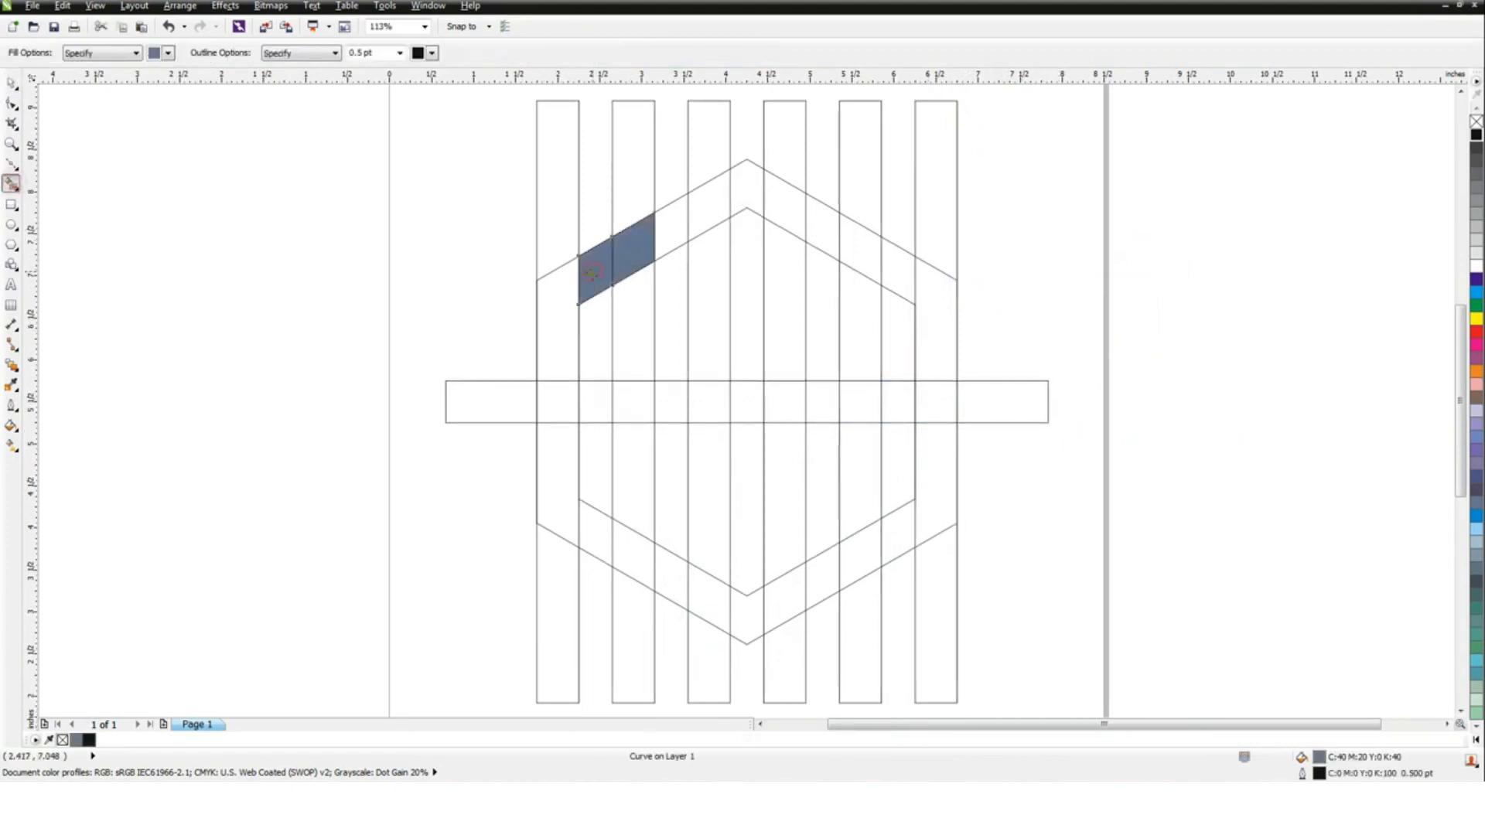
{"action": "left_click", "coordinate": [563, 297]}
{"action": "left_click", "coordinate": [560, 398]}
{"action": "left_click", "coordinate": [562, 462]}
{"action": "left_click", "coordinate": [594, 533]}
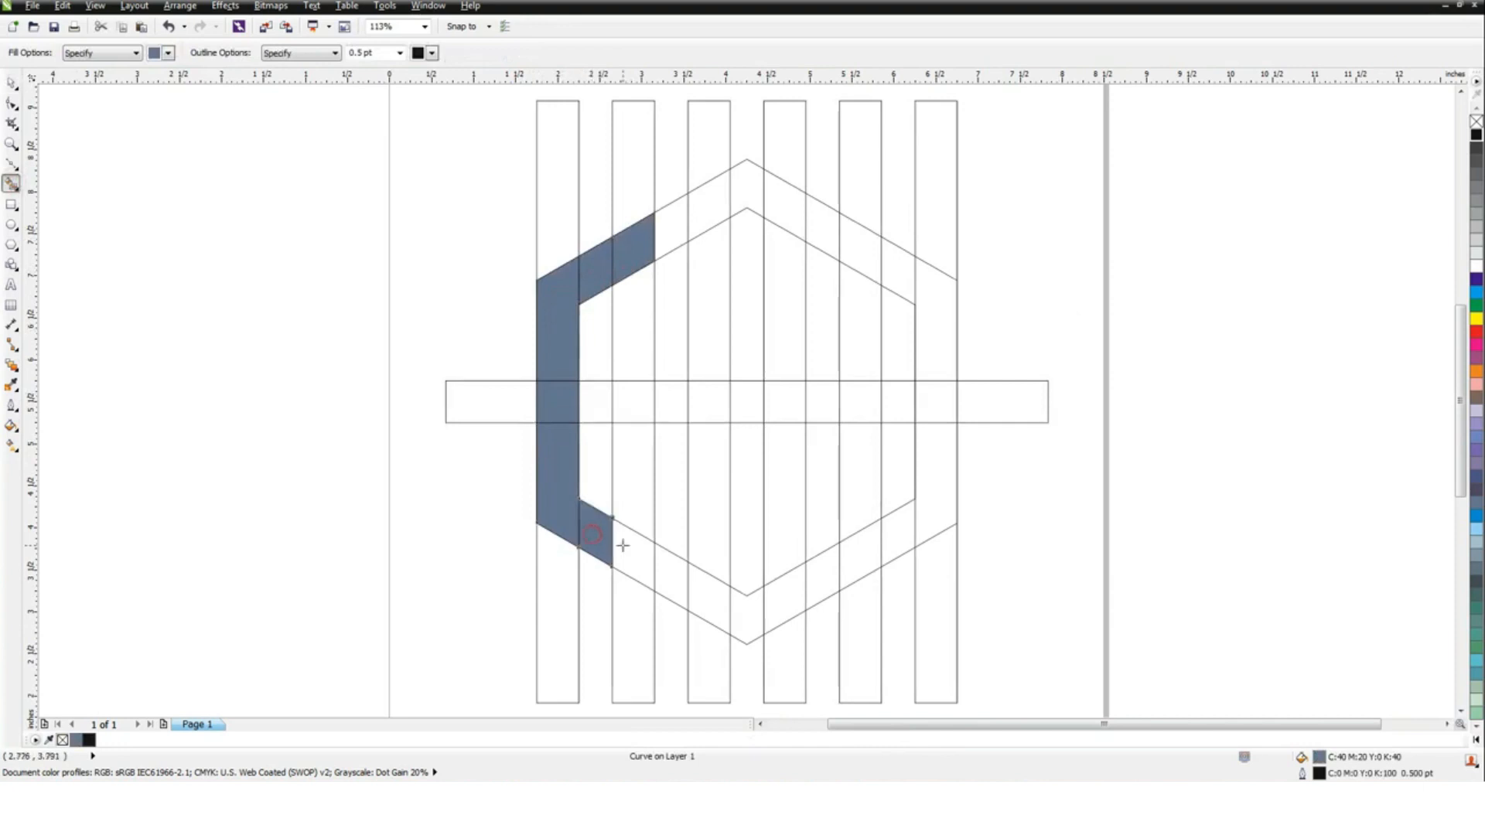
{"action": "left_click", "coordinate": [632, 550]}
{"action": "left_click", "coordinate": [652, 471]}
{"action": "left_click", "coordinate": [631, 341]}
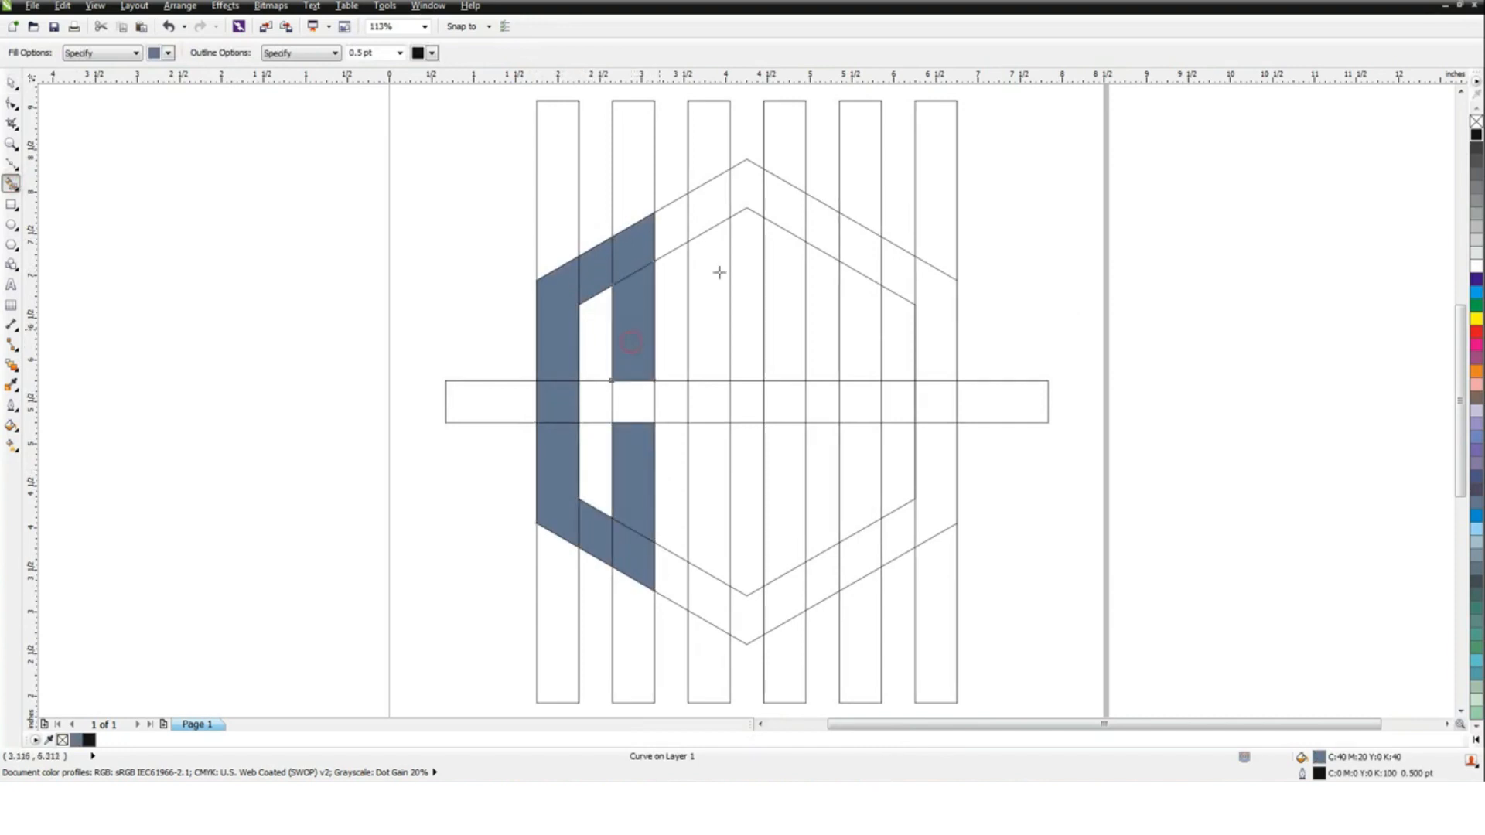
- Smart-fill the two middle bars and the hexagon's top and bottom peaks between them to form an O
{"action": "left_click", "coordinate": [707, 208]}
{"action": "left_click", "coordinate": [736, 190]}
{"action": "left_click", "coordinate": [783, 200]}
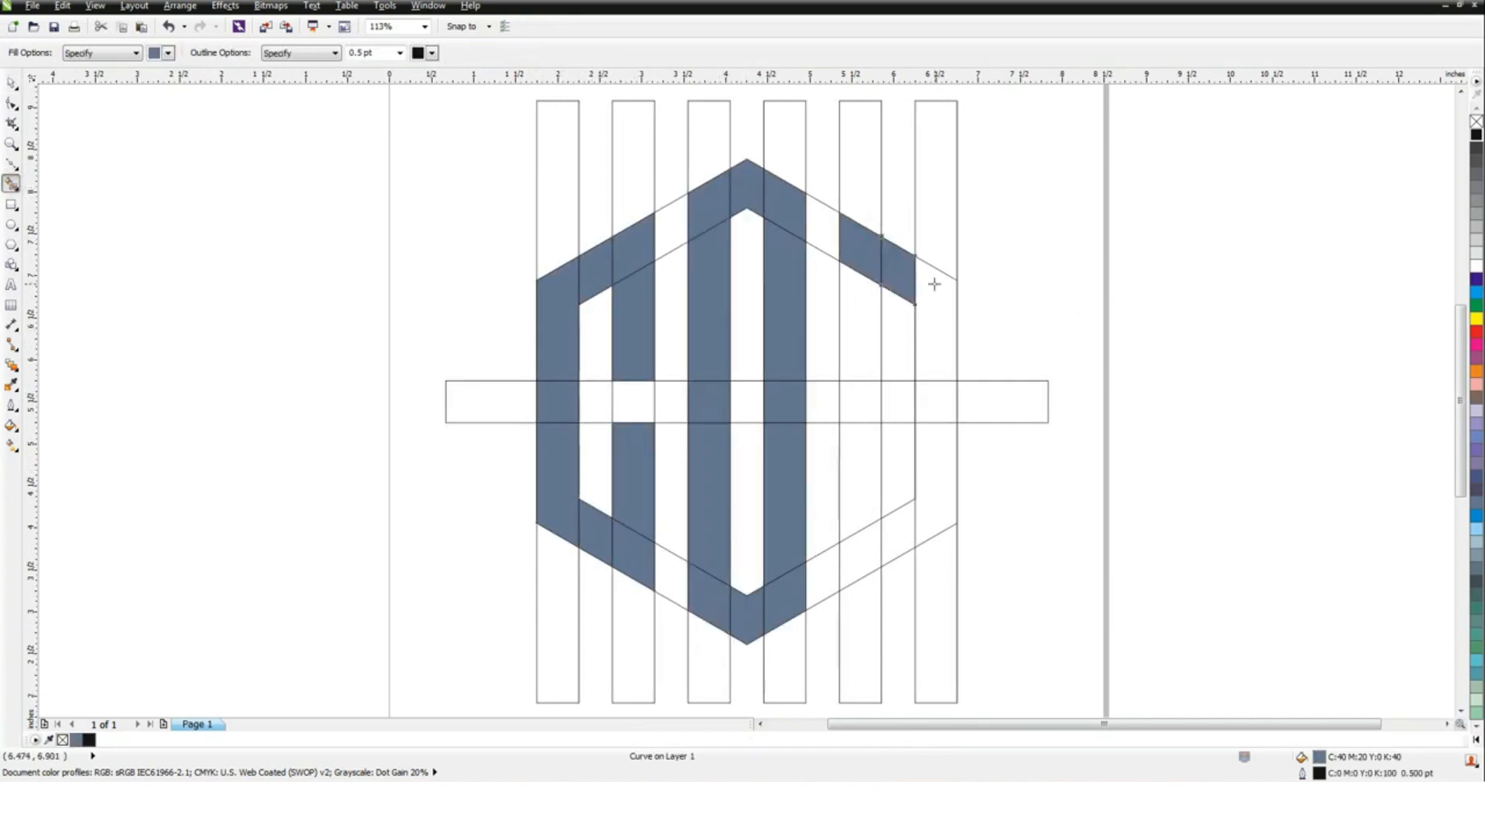
- Smart-fill the cells of the two right bars and the hexagon border between them to form a D
{"action": "left_click", "coordinate": [935, 288]}
{"action": "left_click", "coordinate": [936, 406]}
{"action": "left_click", "coordinate": [933, 480]}
{"action": "left_click", "coordinate": [903, 516]}
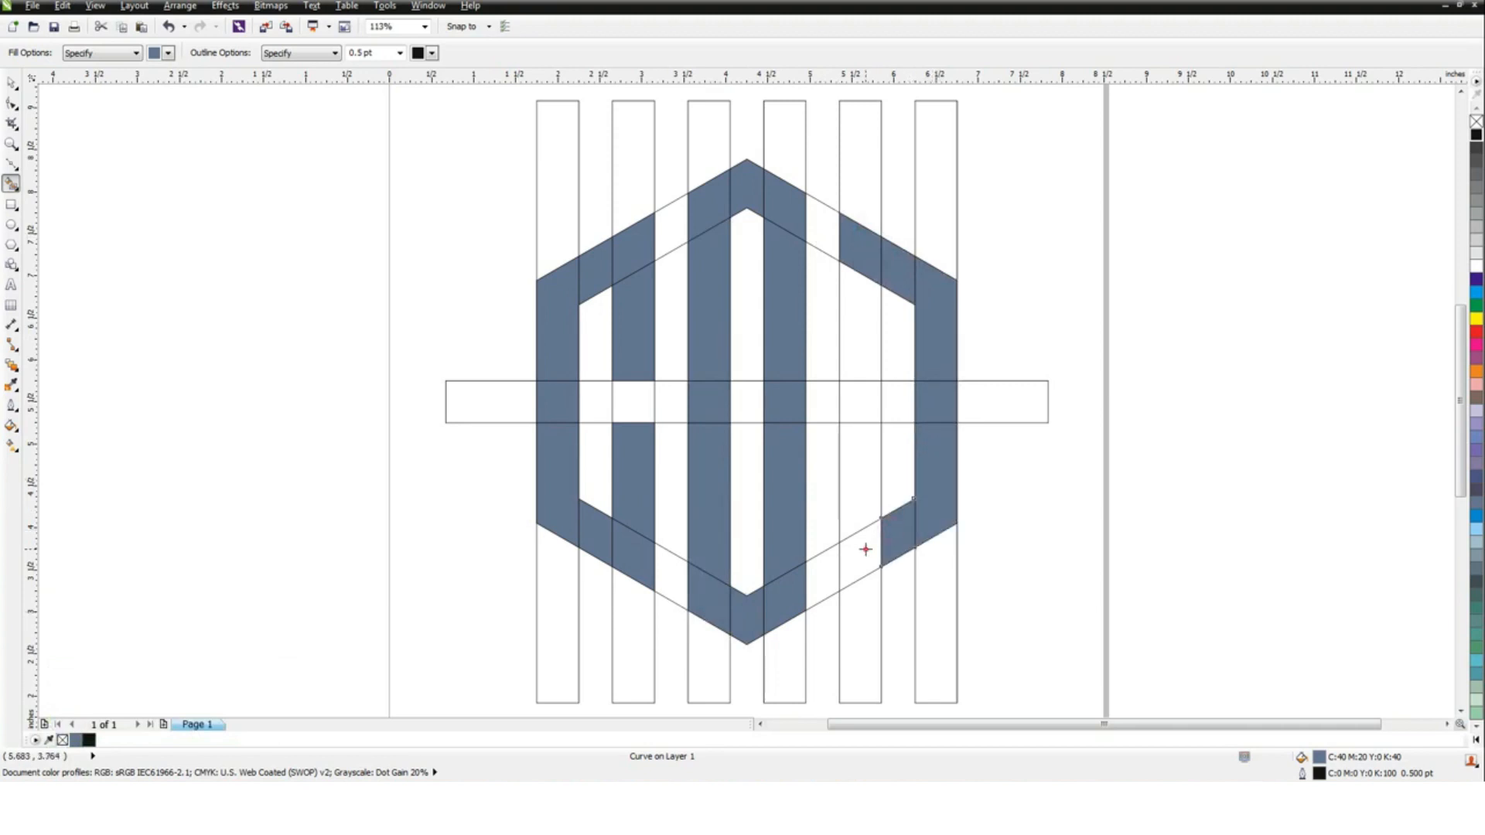
{"action": "left_click", "coordinate": [863, 547]}
{"action": "left_click", "coordinate": [846, 489]}
{"action": "left_click", "coordinate": [862, 408]}
{"action": "left_click", "coordinate": [858, 352]}
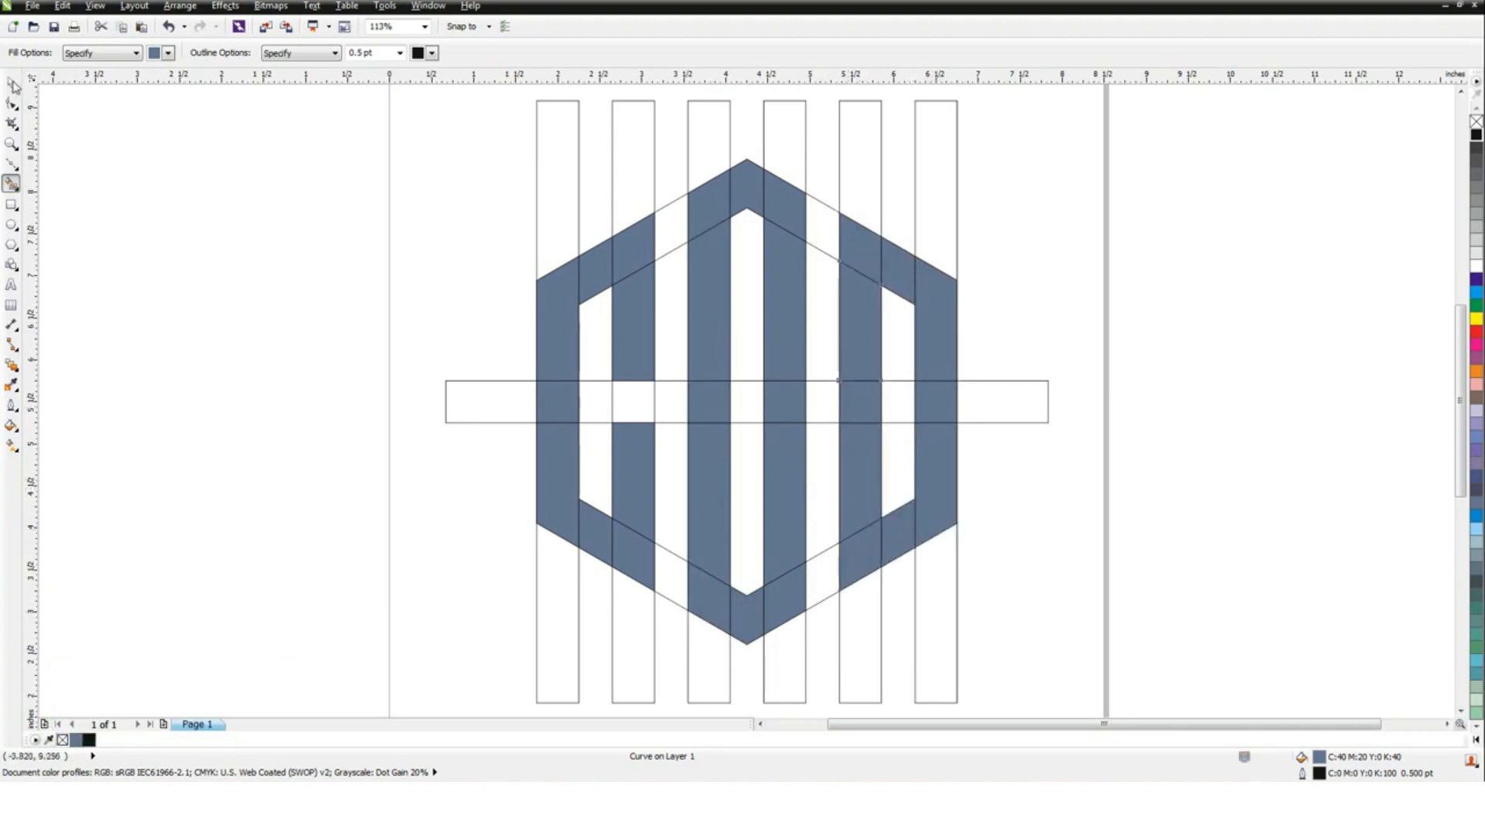
- Weld the filled pieces of the C, the O and the D into one shape per letter
{"action": "left_click", "coordinate": [12, 83]}
{"action": "left_click_drag", "start_coordinate": [464, 157], "coordinate": [677, 633]}
{"action": "left_click", "coordinate": [479, 54]}
{"action": "left_click_drag", "start_coordinate": [662, 147], "coordinate": [813, 667]}
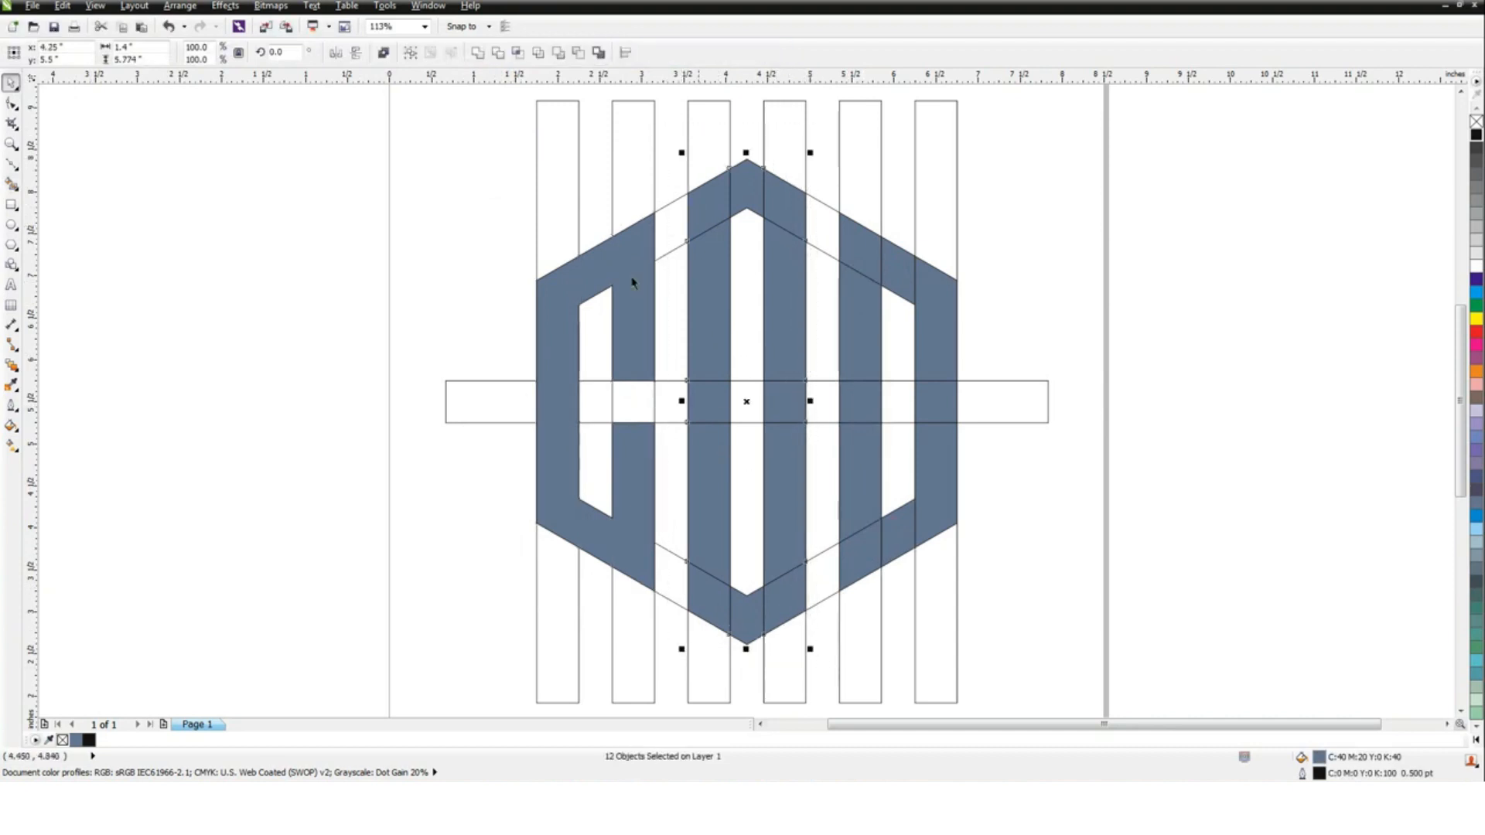
{"action": "left_click", "coordinate": [479, 54]}
{"action": "left_click_drag", "start_coordinate": [812, 188], "coordinate": [983, 674]}
{"action": "left_click", "coordinate": [477, 56]}
- Move the three welded letters off the page to the left of the grid and fill them black
{"action": "left_click", "coordinate": [610, 235]}
{"action": "left_click", "coordinate": [755, 206], "text": "shift"}
{"action": "left_click", "coordinate": [853, 254], "text": "shift"}
{"action": "scroll", "coordinate": [843, 247], "scroll_direction": "down", "scroll_amount": 3}
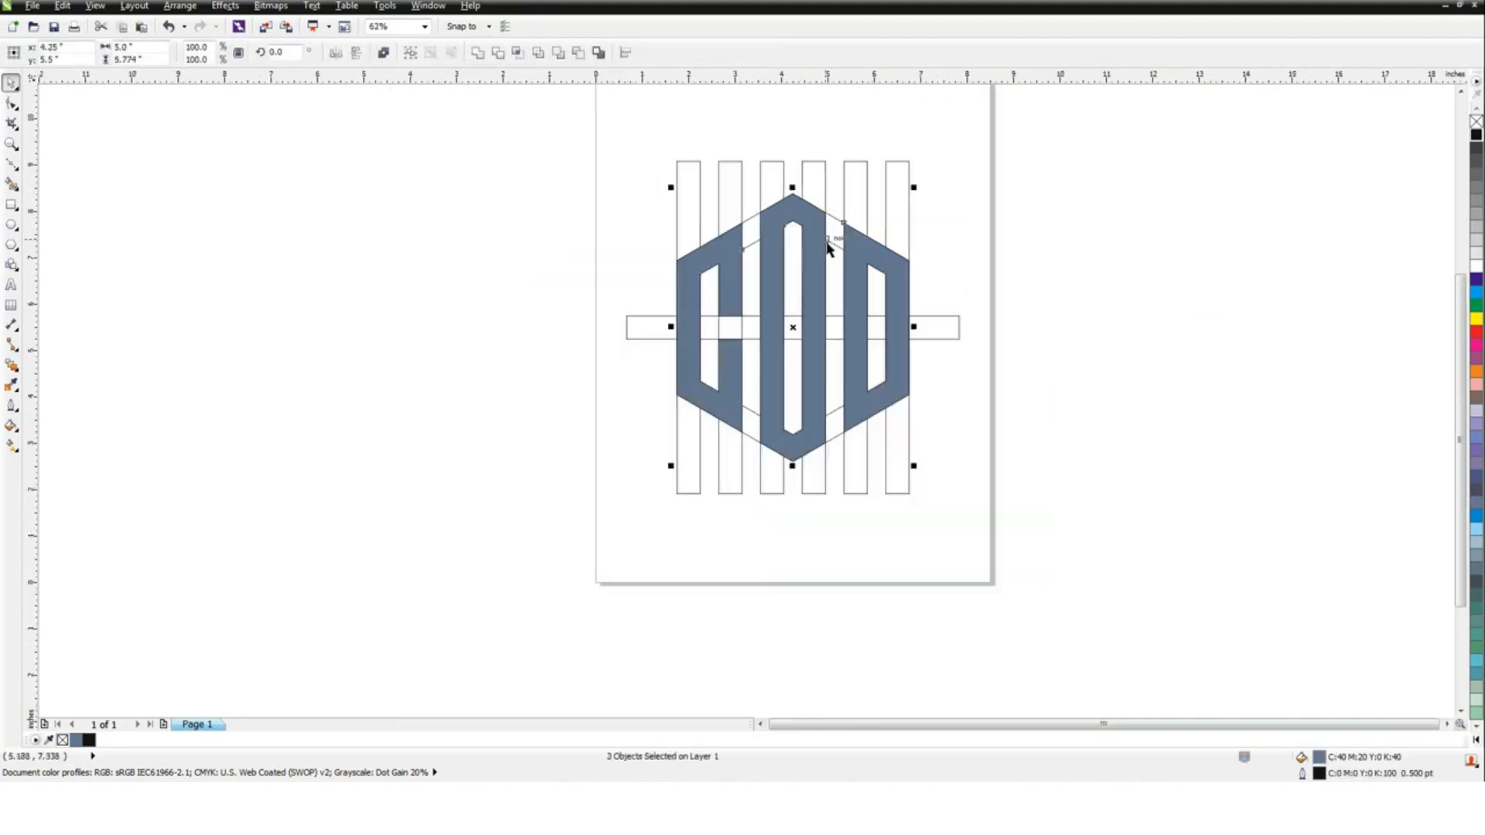
{"action": "left_click_drag", "start_coordinate": [809, 256], "coordinate": [443, 256]}
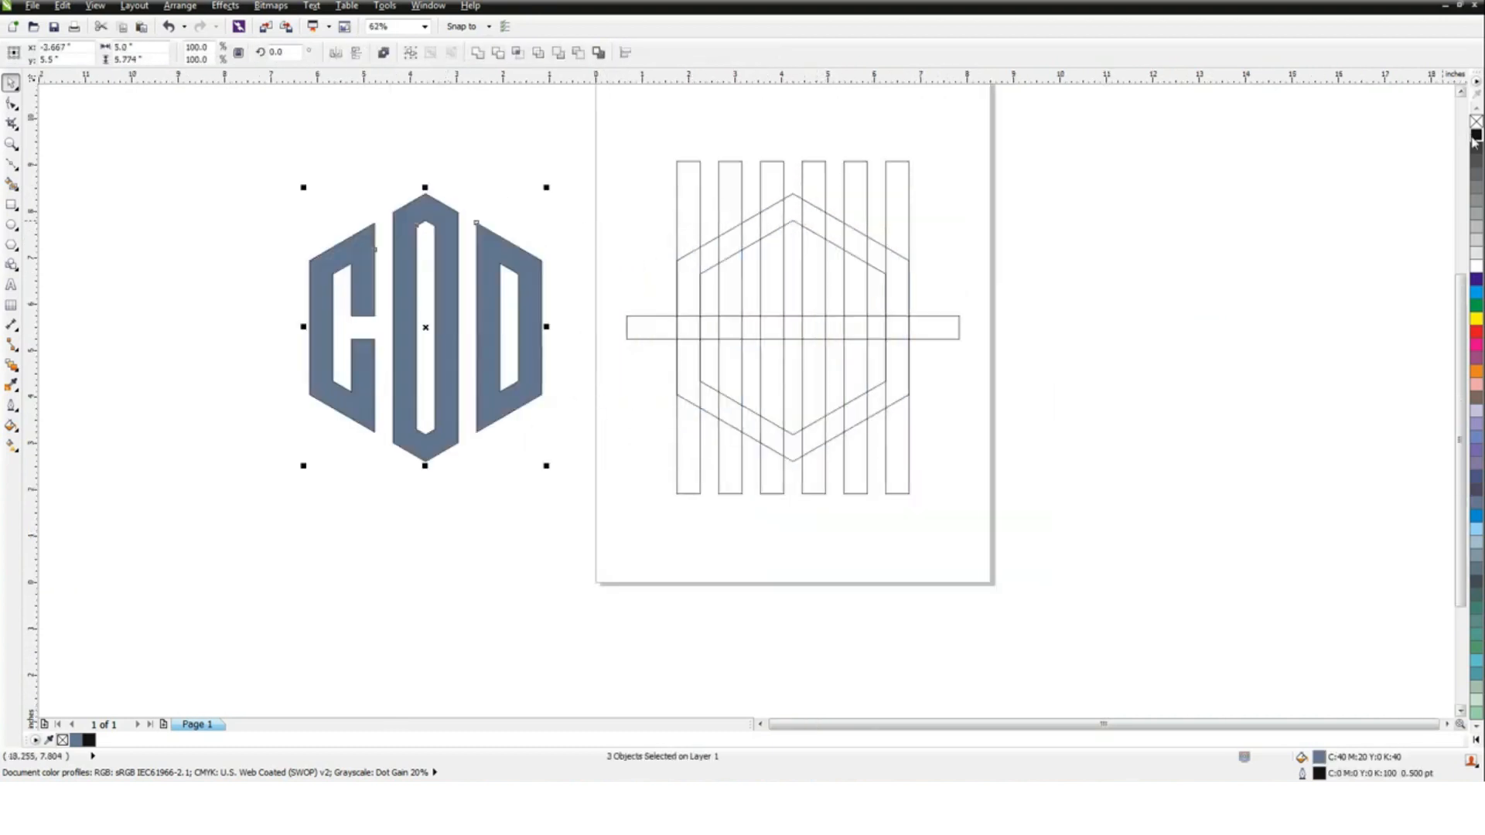
{"action": "left_click", "coordinate": [1475, 136]}
{"action": "left_click", "coordinate": [1239, 165]}
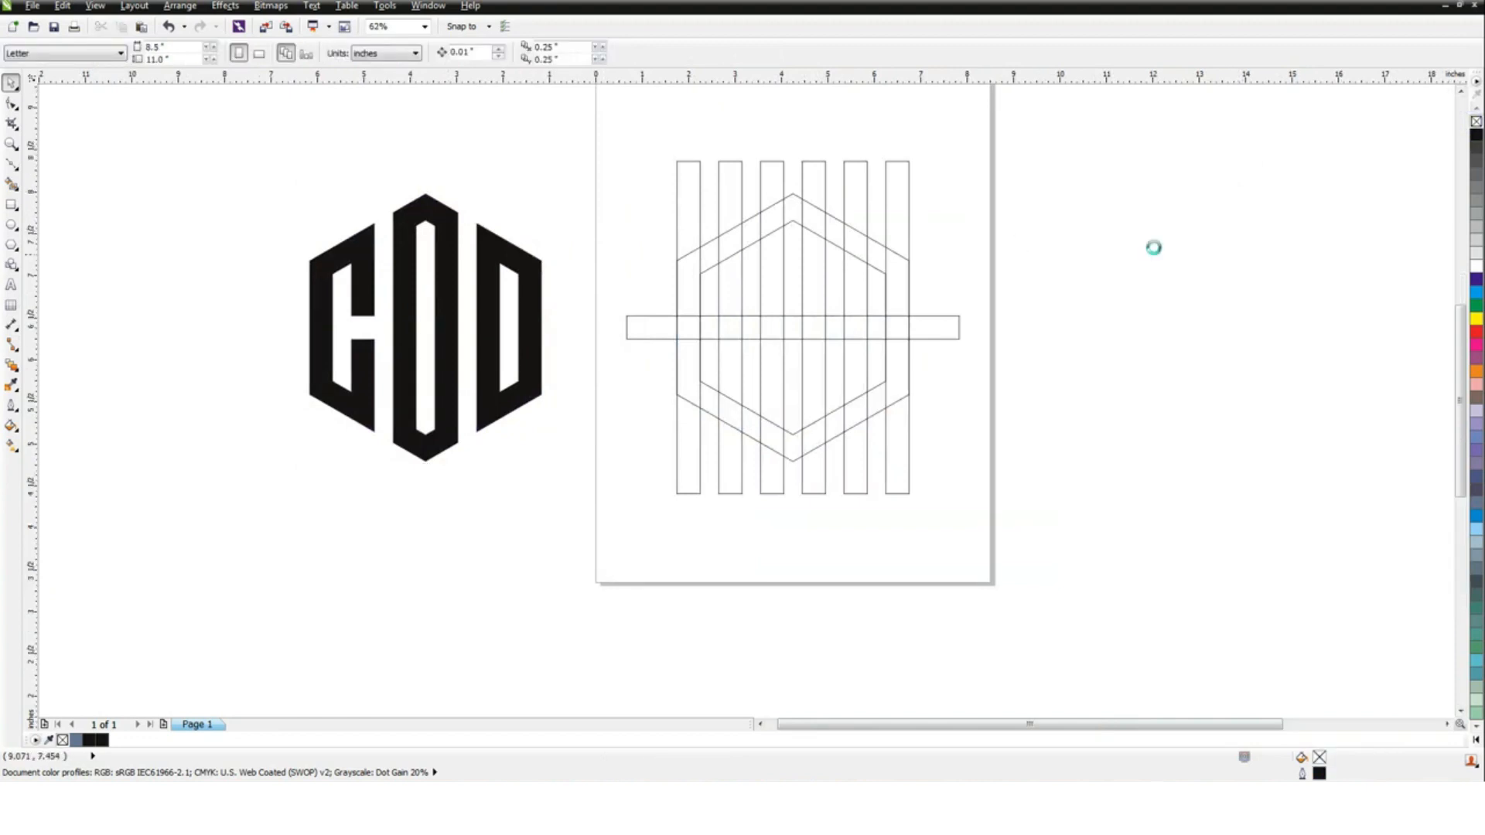
- Smart-fill the left border cells, both slanted arms and the short crossbar of the empty grid to form an E
{"action": "key", "text": "F4"}
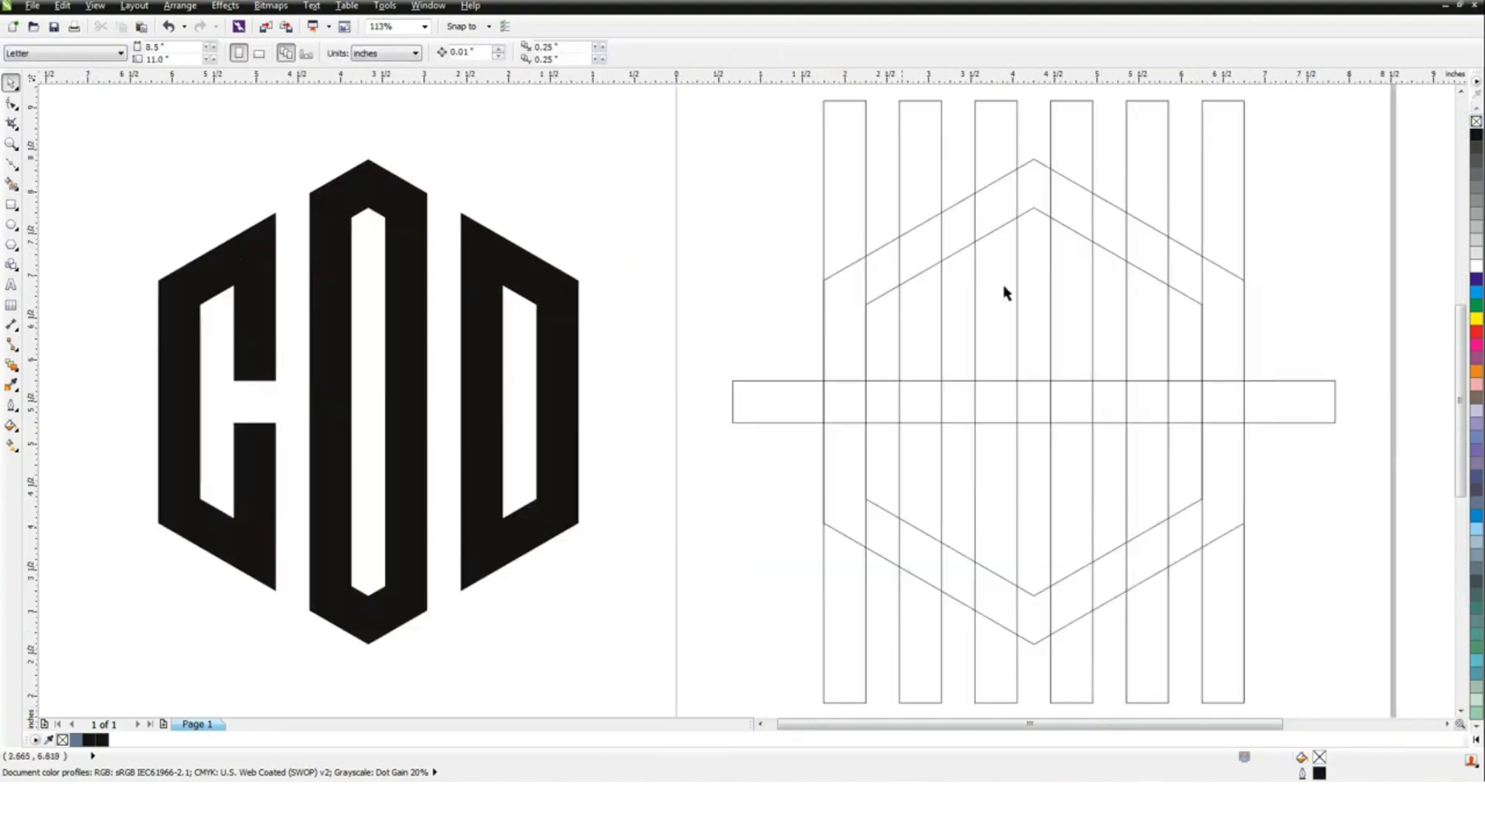
{"action": "left_click", "coordinate": [12, 185]}
{"action": "left_click", "coordinate": [924, 247]}
{"action": "left_click", "coordinate": [877, 275]}
{"action": "left_click", "coordinate": [841, 371]}
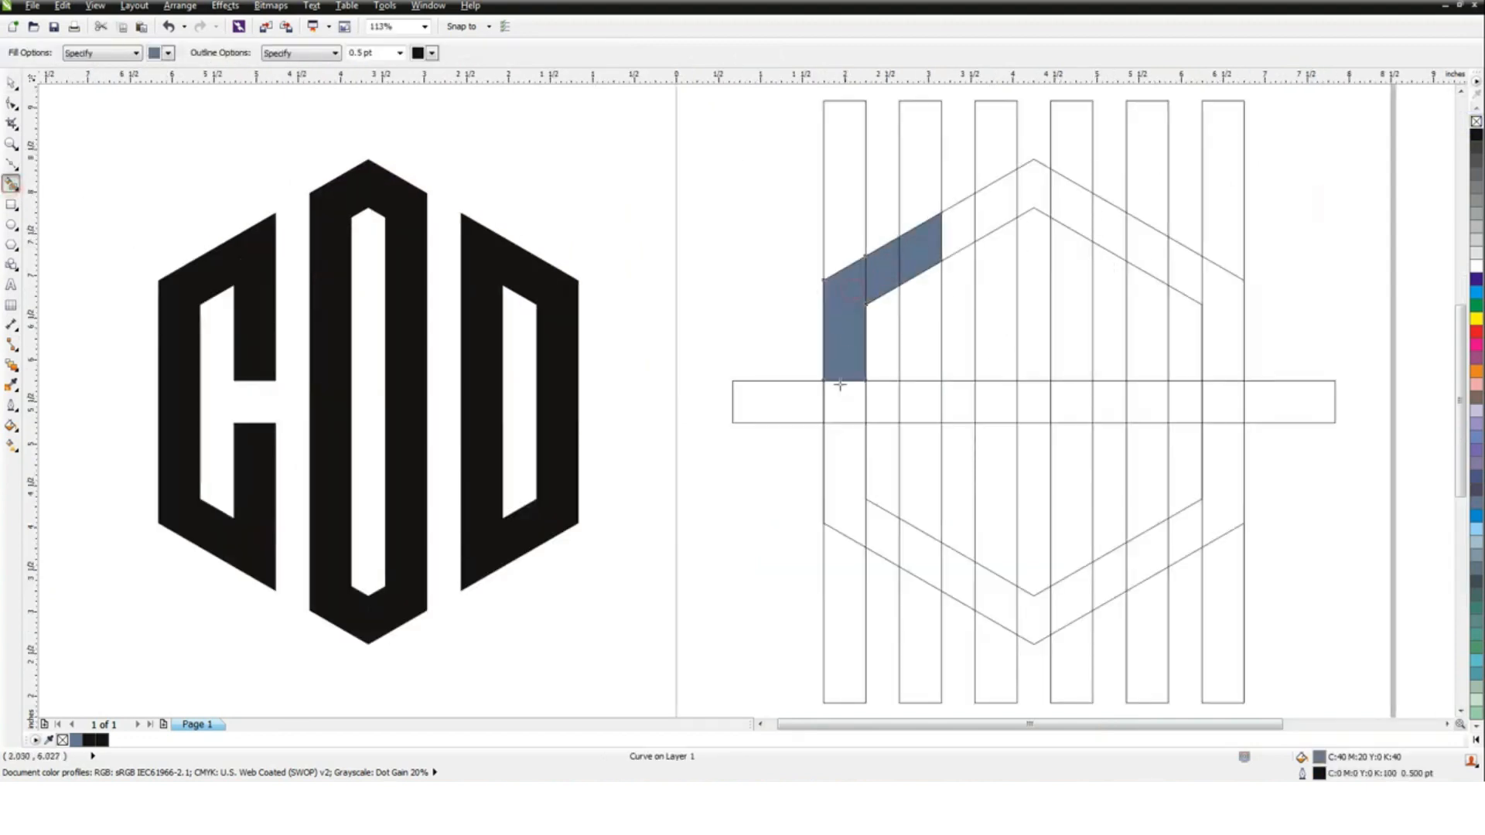
{"action": "left_click", "coordinate": [840, 395]}
{"action": "left_click", "coordinate": [882, 402]}
{"action": "left_click", "coordinate": [912, 403]}
{"action": "left_click", "coordinate": [845, 460]}
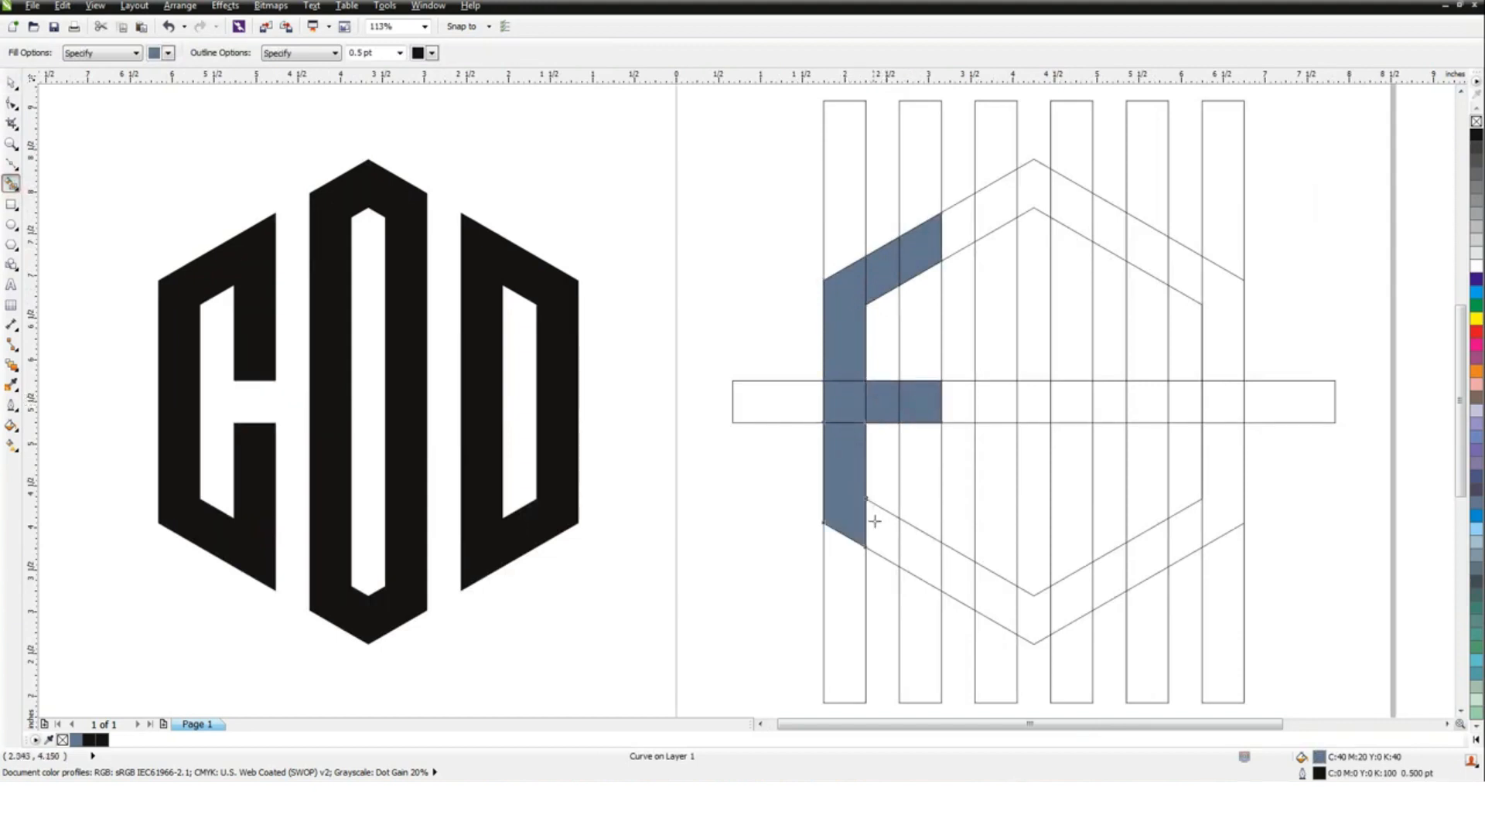
{"action": "left_click", "coordinate": [875, 522]}
{"action": "left_click", "coordinate": [914, 552]}
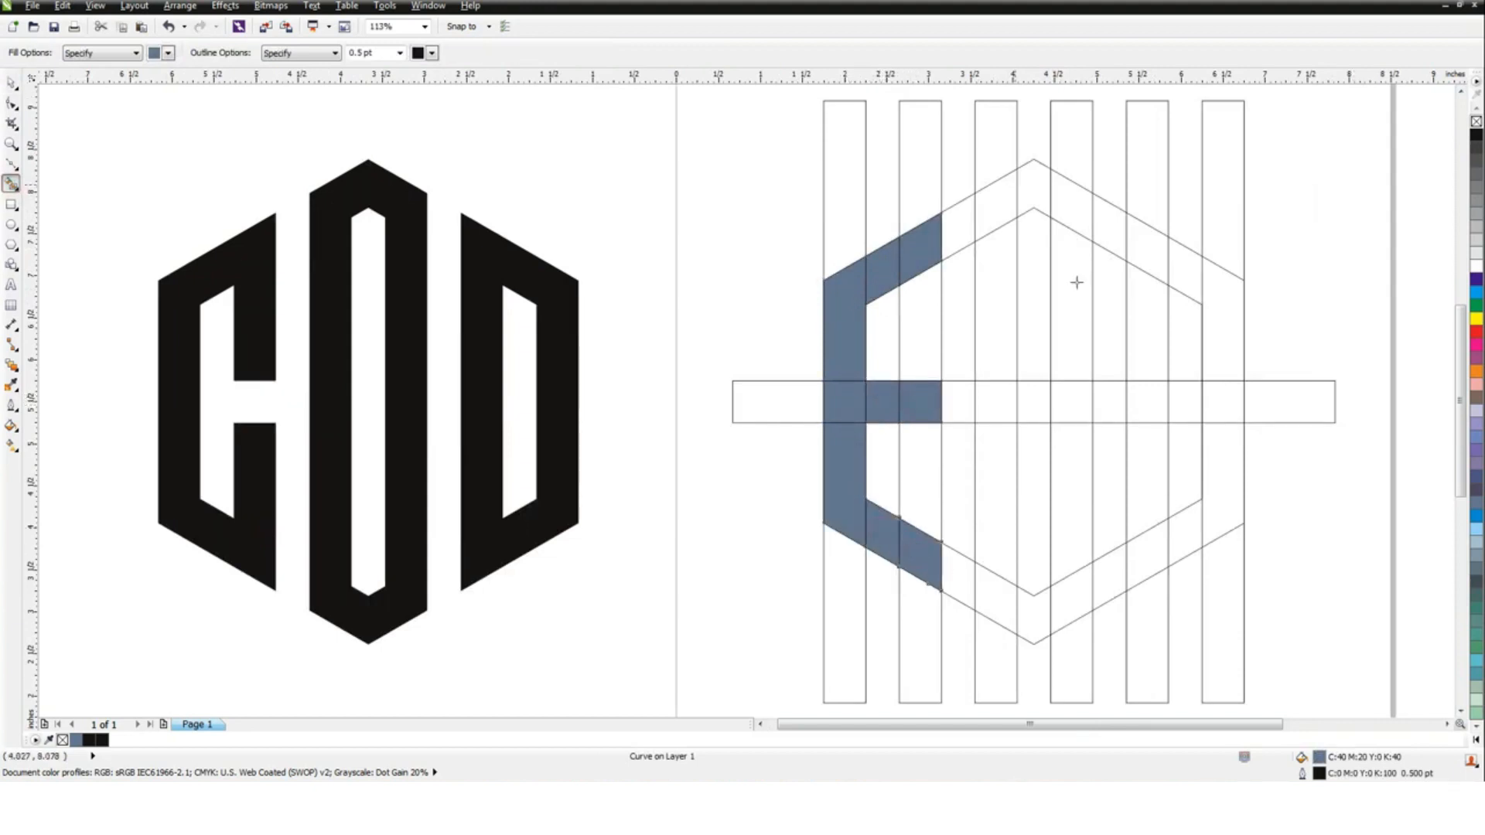
- Smart-fill the top border cells and the full length of the middle-left bar as the spine of a C
{"action": "left_click", "coordinate": [1071, 199]}
{"action": "left_click", "coordinate": [1037, 197]}
{"action": "left_click", "coordinate": [998, 207]}
{"action": "left_click", "coordinate": [1011, 302]}
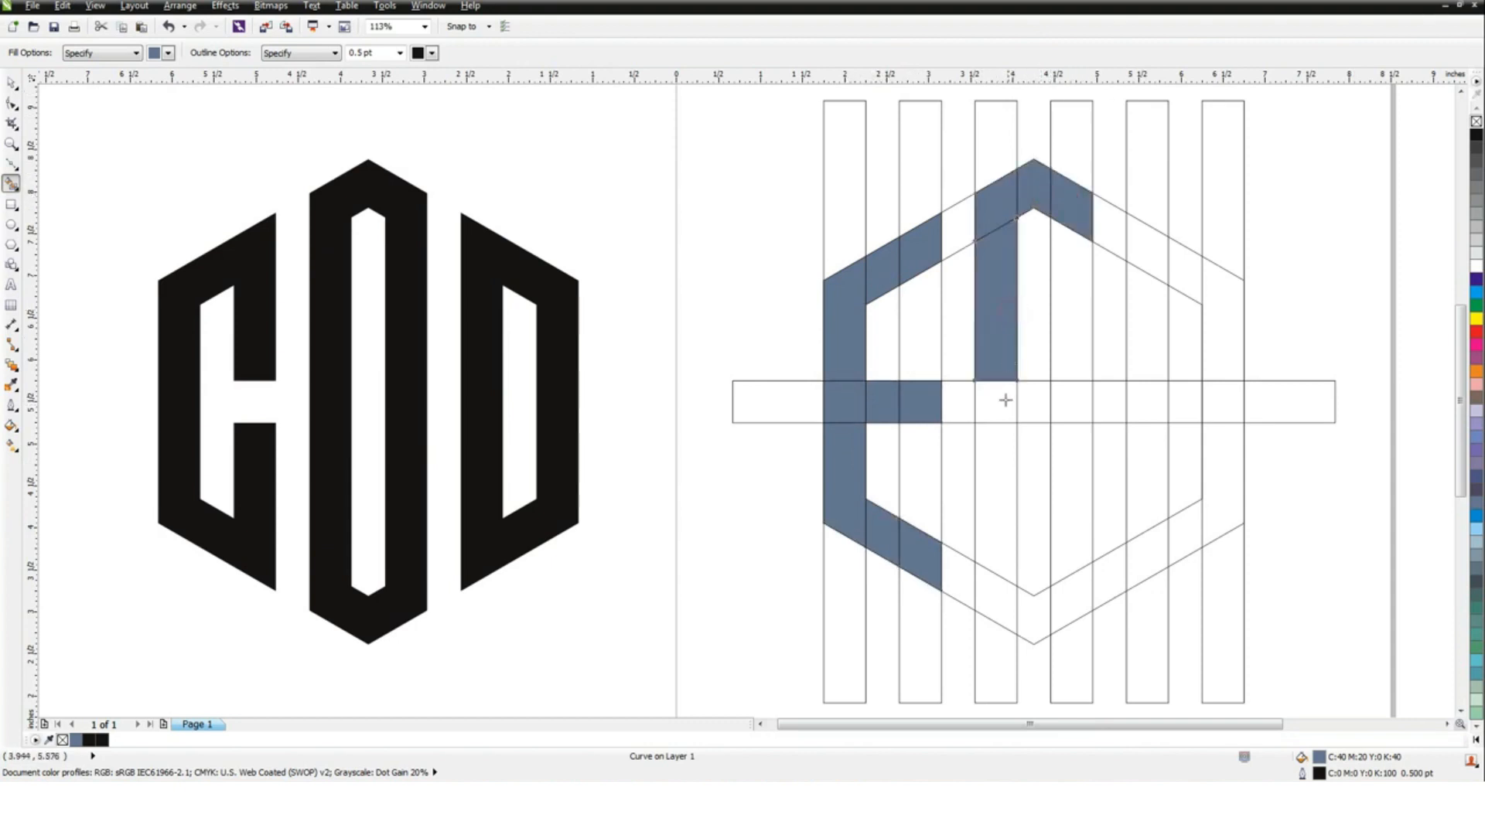
{"action": "left_click", "coordinate": [1005, 402]}
{"action": "left_click", "coordinate": [1005, 475]}
{"action": "left_click", "coordinate": [1009, 603]}
- Smart-fill the bottom border cells and the middle-right bar above and below the crossbar to complete the central C
{"action": "left_click", "coordinate": [1035, 615]}
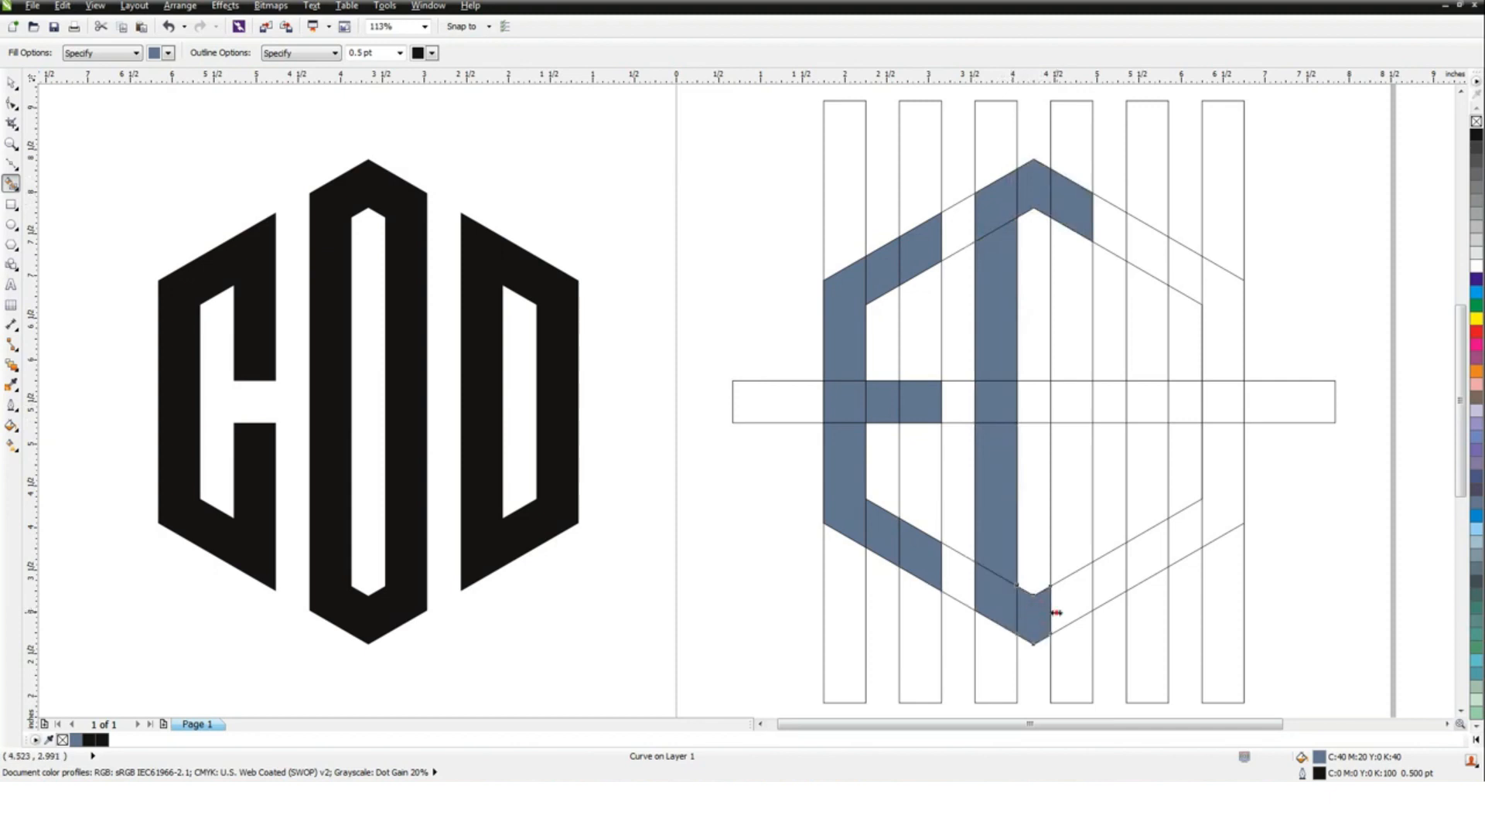
{"action": "key", "text": "ctrl+z"}
{"action": "left_click", "coordinate": [1039, 608]}
{"action": "left_click", "coordinate": [1071, 604]}
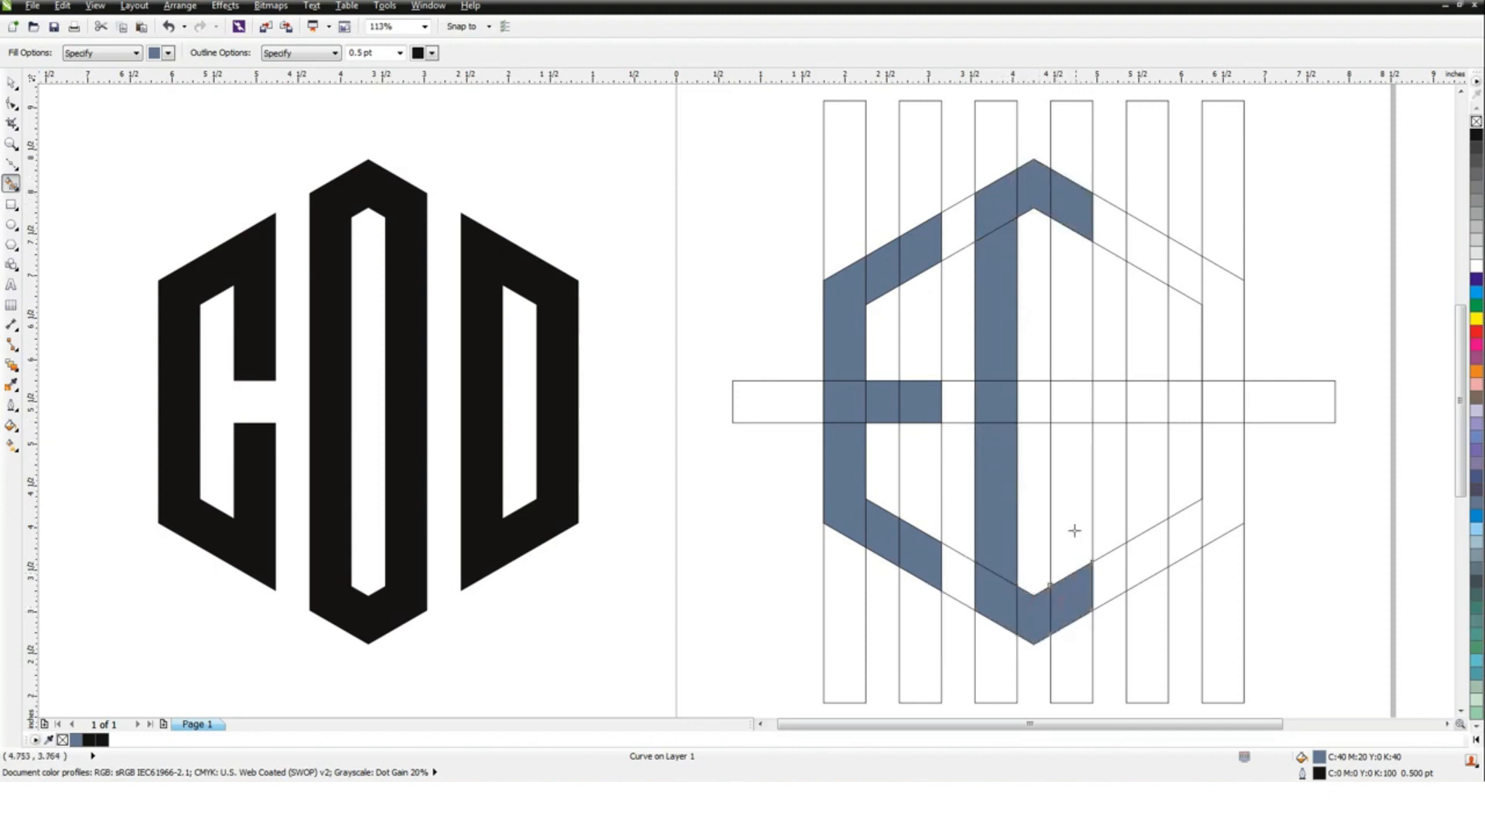
{"action": "left_click", "coordinate": [1071, 519]}
{"action": "left_click", "coordinate": [1076, 323]}
- Smart-fill both right-hand bars within the hexagon and the upper border cell between them to form an N
{"action": "left_click", "coordinate": [1148, 272]}
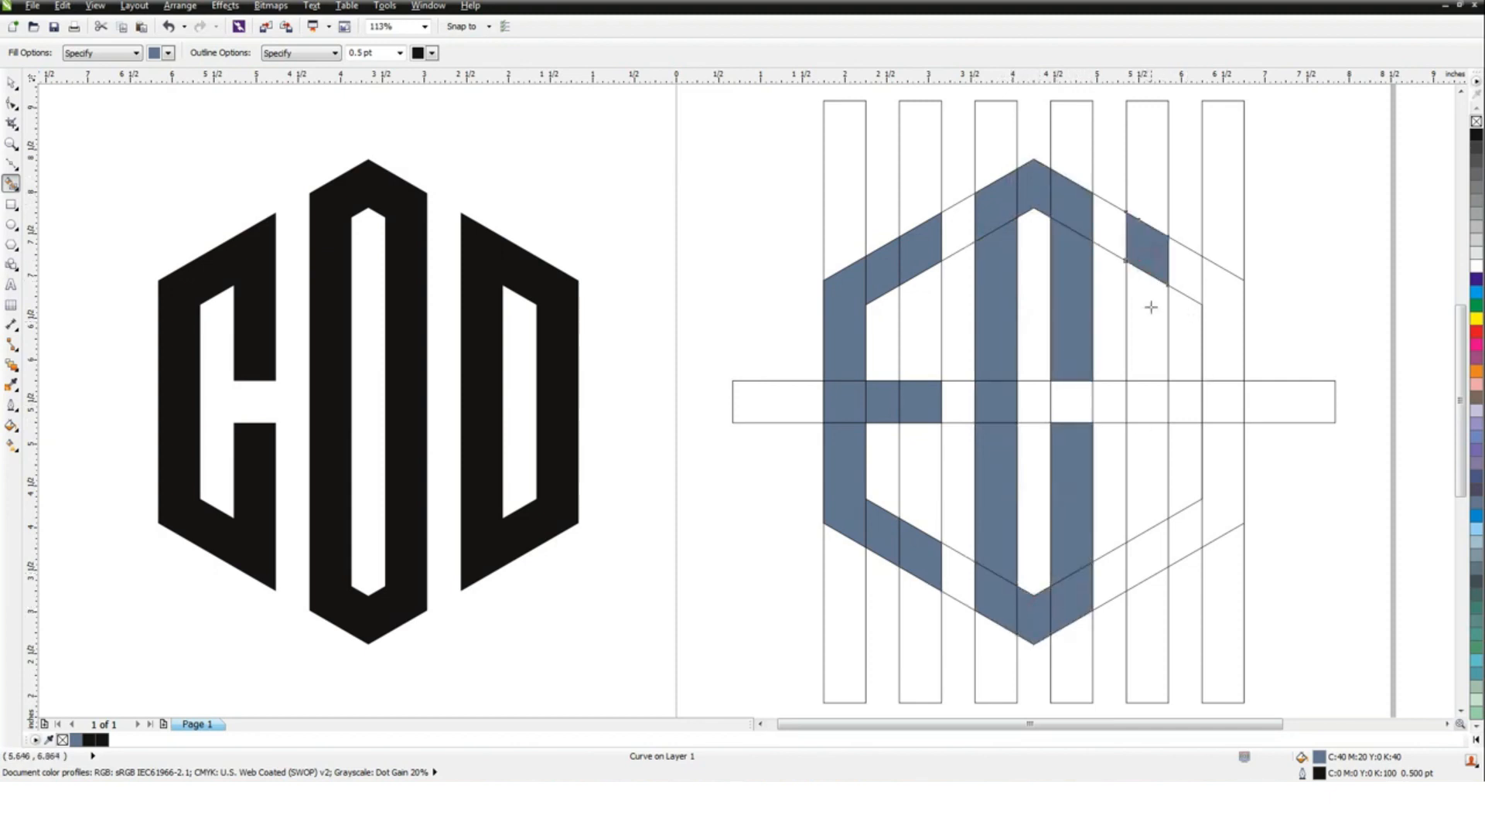
{"action": "left_click", "coordinate": [1153, 335]}
{"action": "left_click", "coordinate": [1155, 410]}
{"action": "left_click", "coordinate": [1149, 511]}
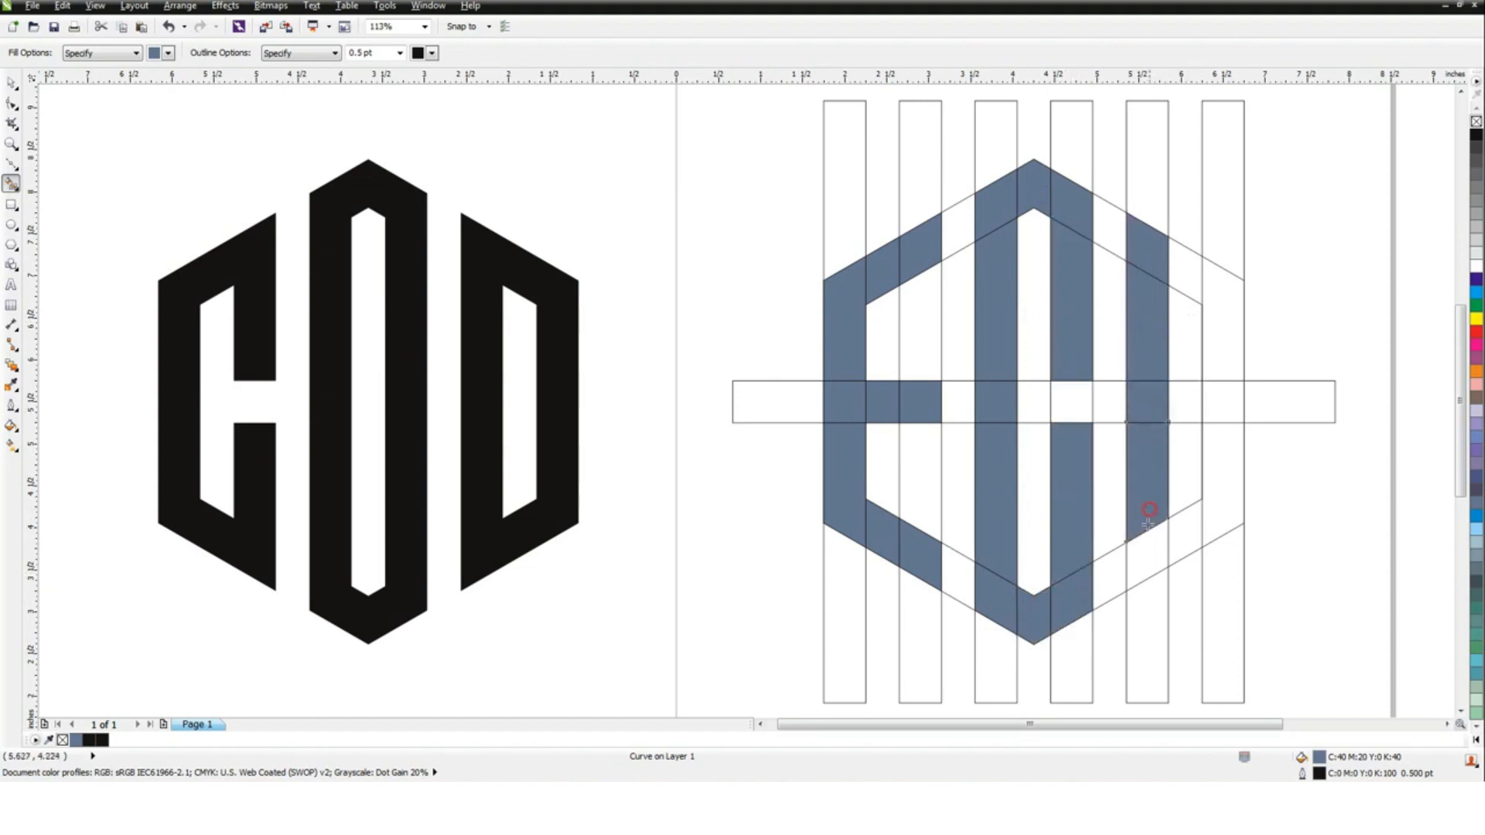
{"action": "left_click", "coordinate": [1186, 280]}
{"action": "left_click", "coordinate": [1222, 293]}
{"action": "left_click", "coordinate": [1224, 399]}
{"action": "left_click", "coordinate": [1223, 483]}
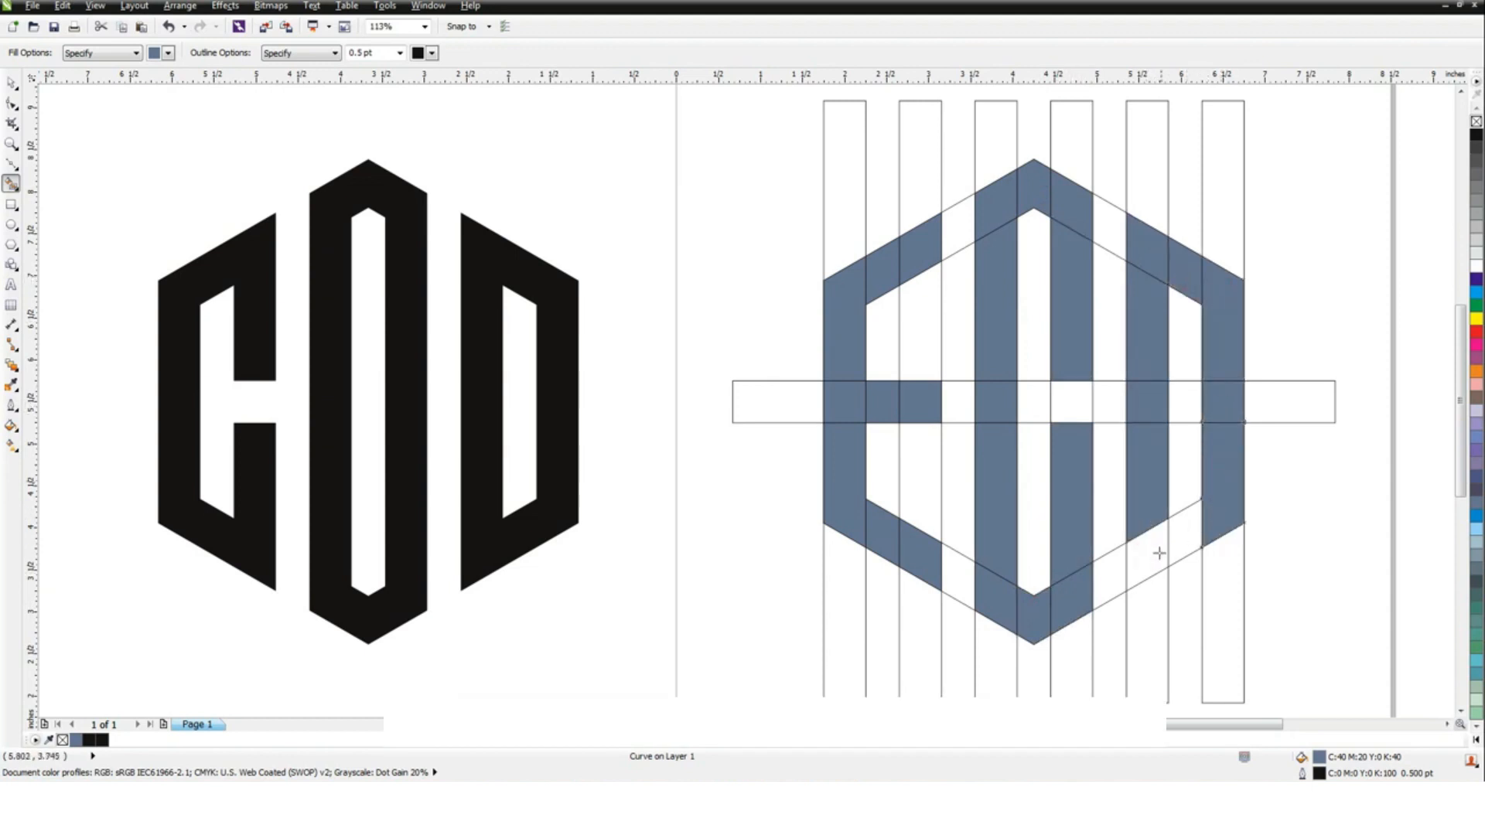
{"action": "left_click", "coordinate": [1159, 553]}
- Weld the filled pieces of the E, the C and the N into one shape per letter
{"action": "left_click", "coordinate": [8, 80]}
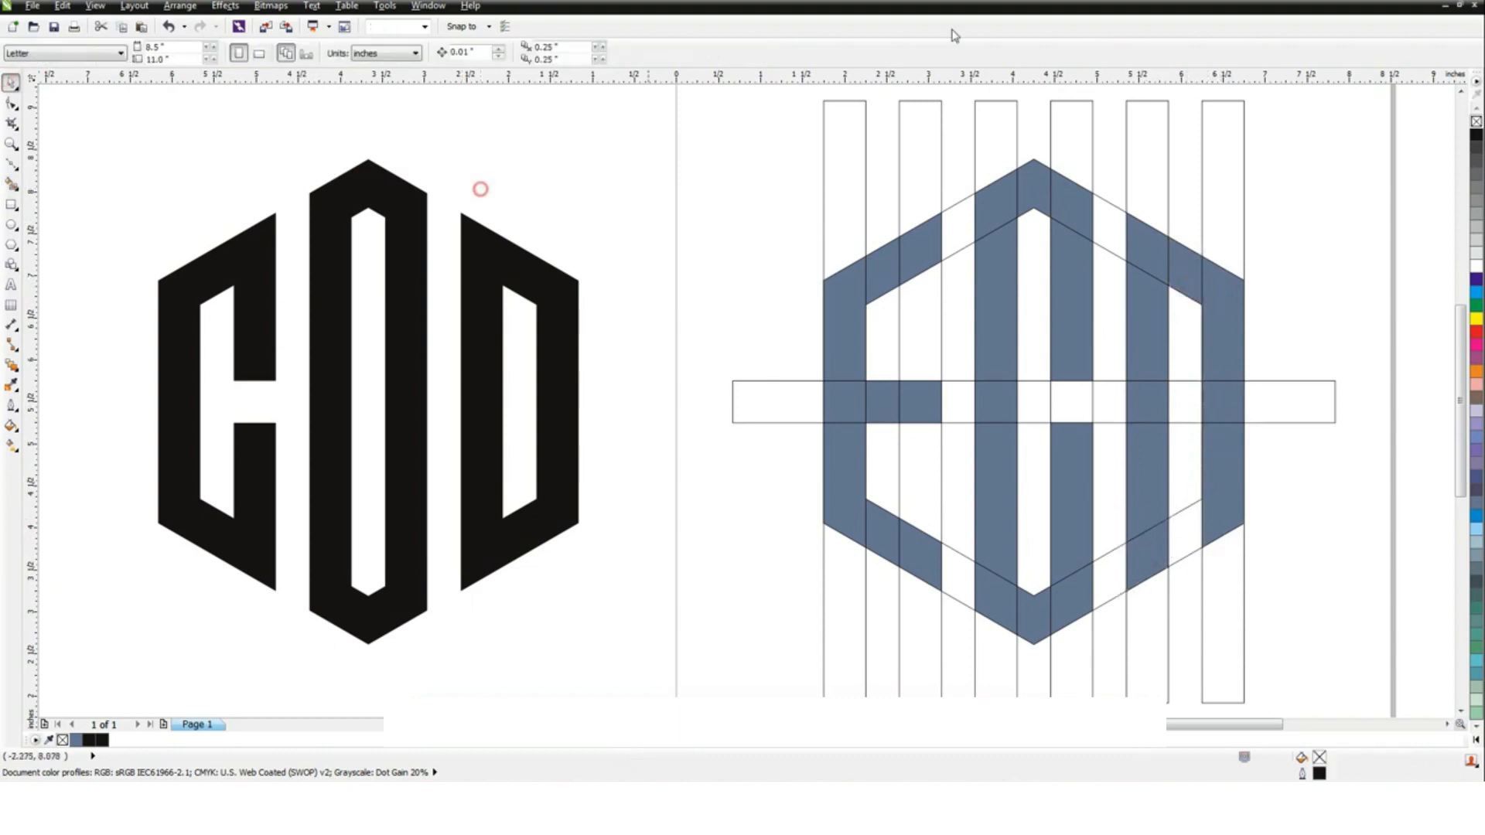
{"action": "left_click_drag", "start_coordinate": [762, 162], "coordinate": [940, 638]}
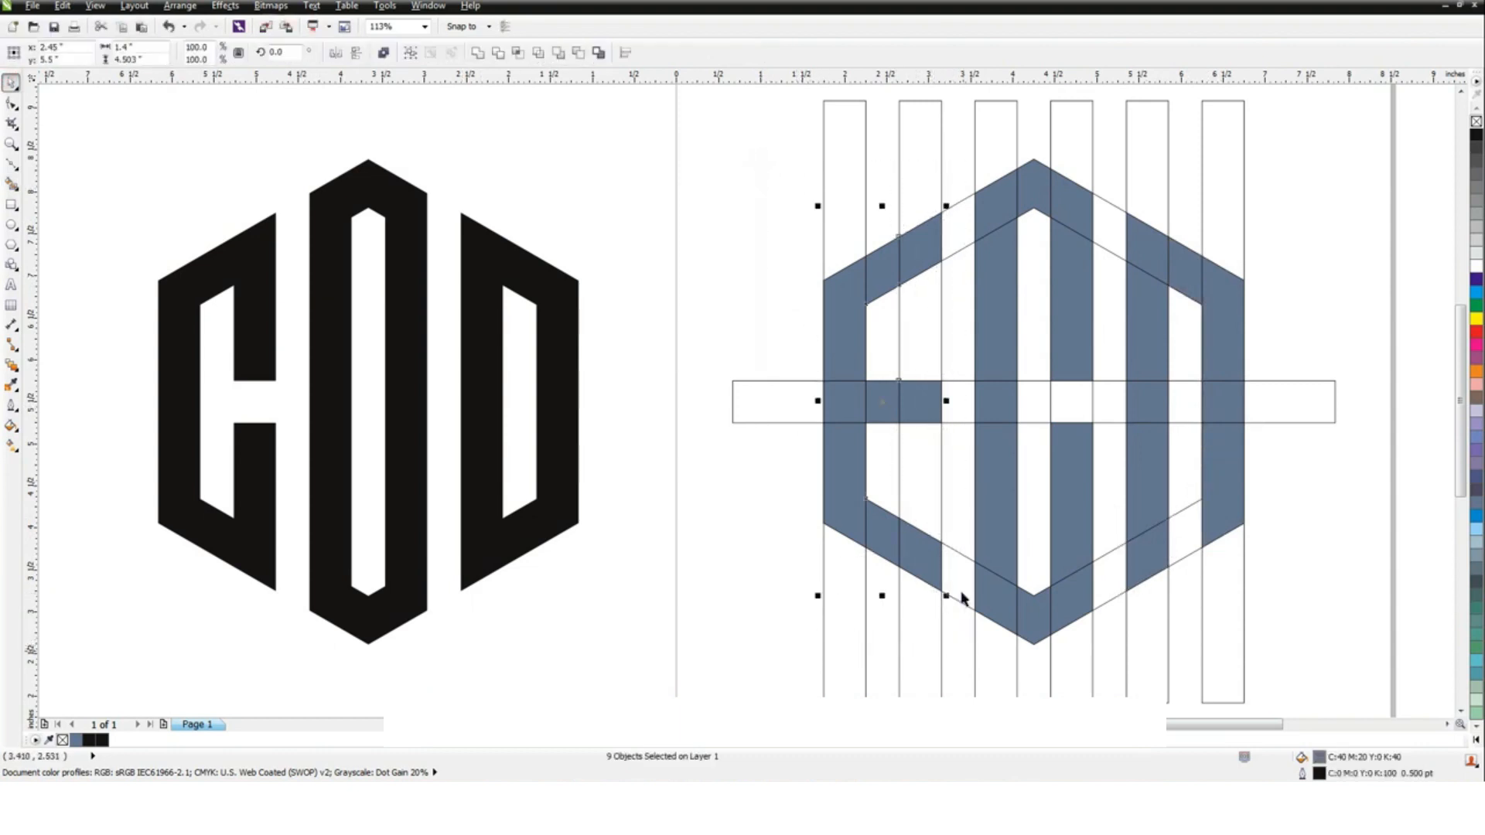
{"action": "left_click_drag", "start_coordinate": [935, 132], "coordinate": [1114, 673]}
{"action": "left_click", "coordinate": [494, 52]}
{"action": "left_click_drag", "start_coordinate": [1100, 147], "coordinate": [1288, 611]}
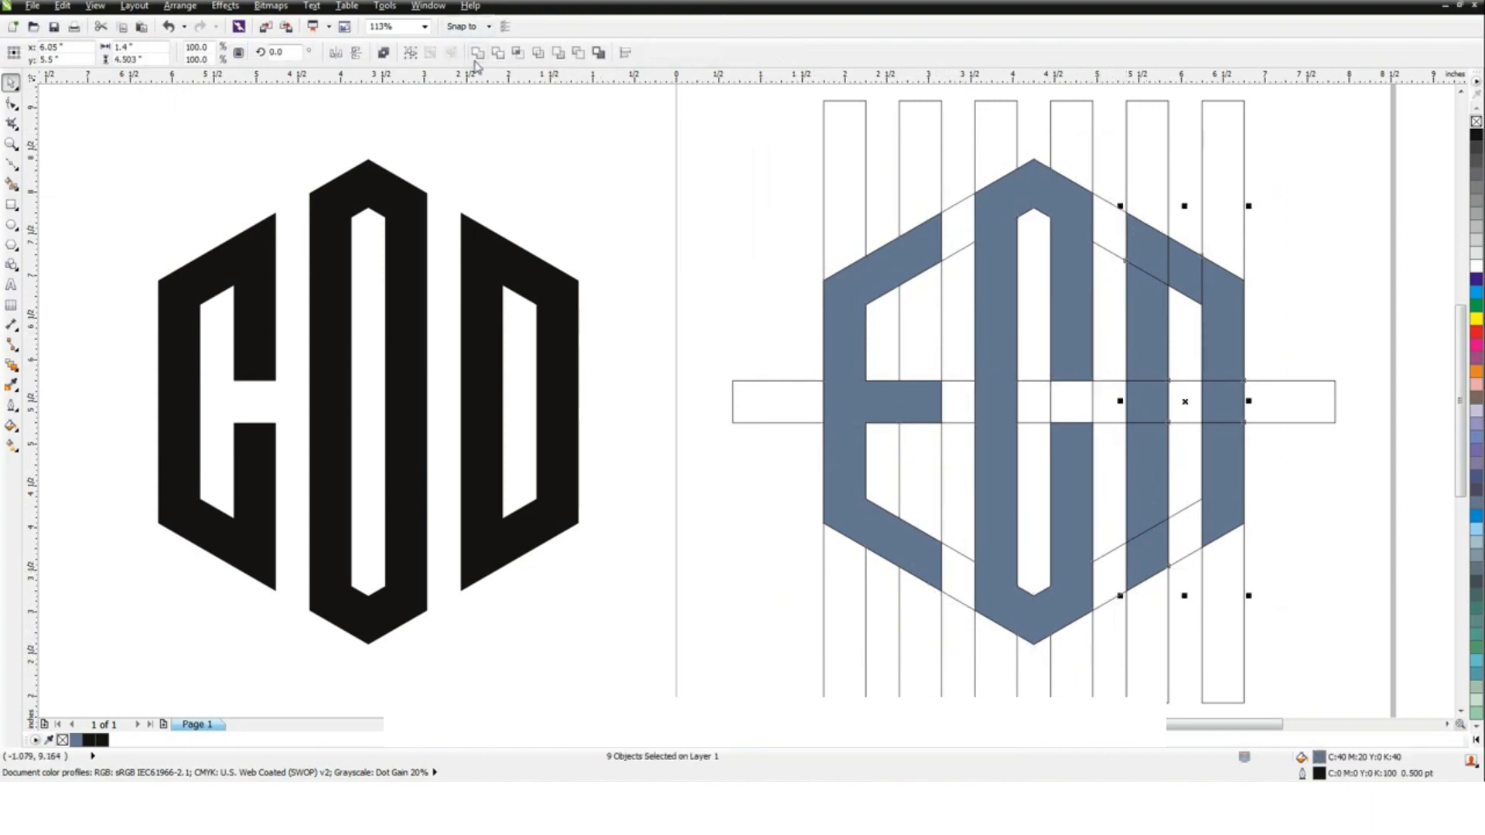
{"action": "left_click", "coordinate": [478, 53]}
- Move the welded E, C and N off the page to the right of the grid and fill them black
{"action": "scroll", "coordinate": [673, 222], "scroll_direction": "down", "scroll_amount": 3}
{"action": "left_click", "coordinate": [735, 184]}
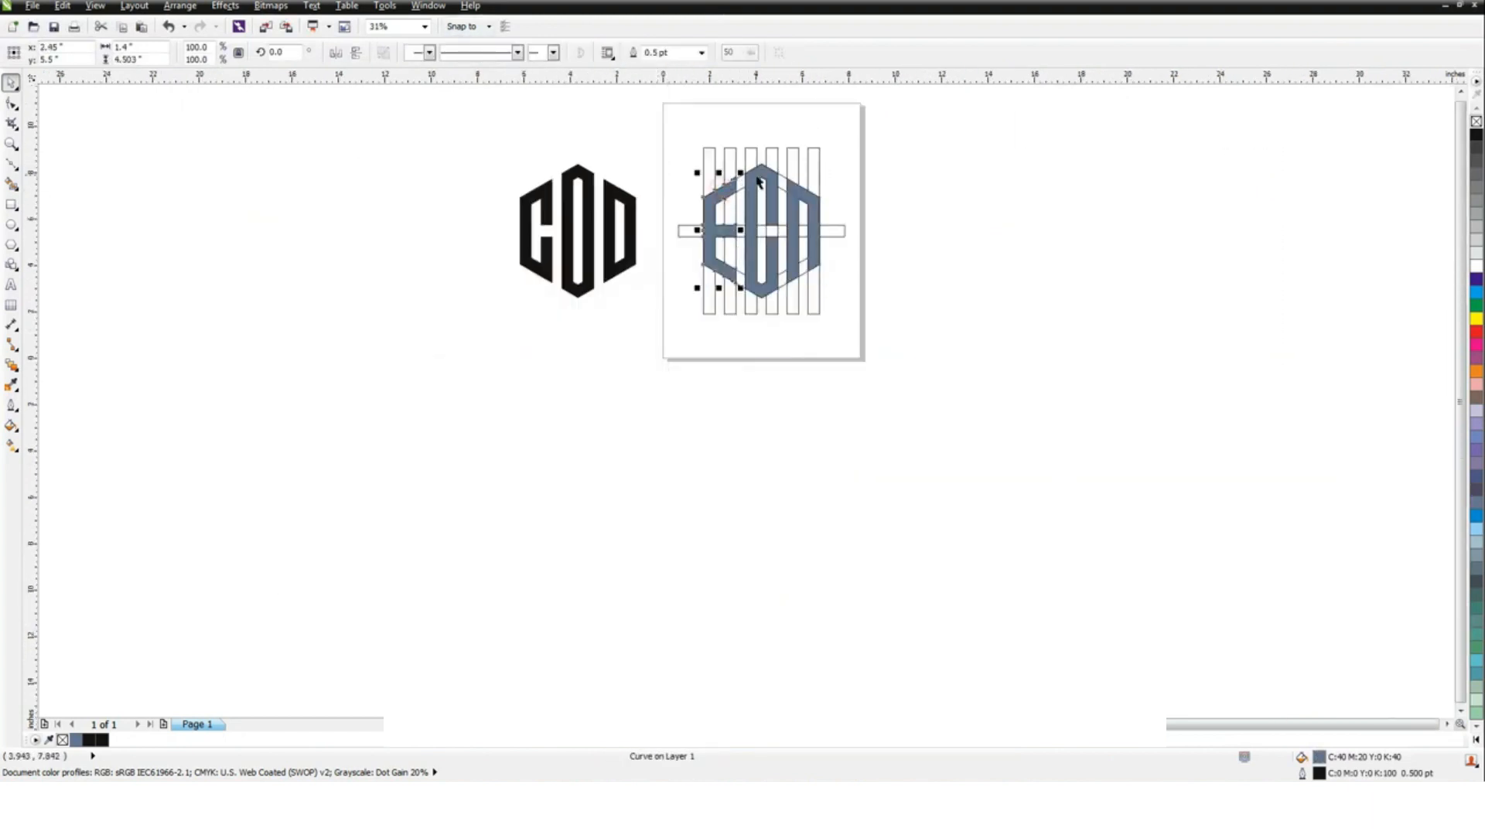
{"action": "left_click", "coordinate": [785, 189], "text": "shift"}
{"action": "left_click", "coordinate": [769, 226], "text": "shift"}
{"action": "left_click_drag", "start_coordinate": [769, 226], "coordinate": [958, 226]}
{"action": "left_click", "coordinate": [1474, 138]}
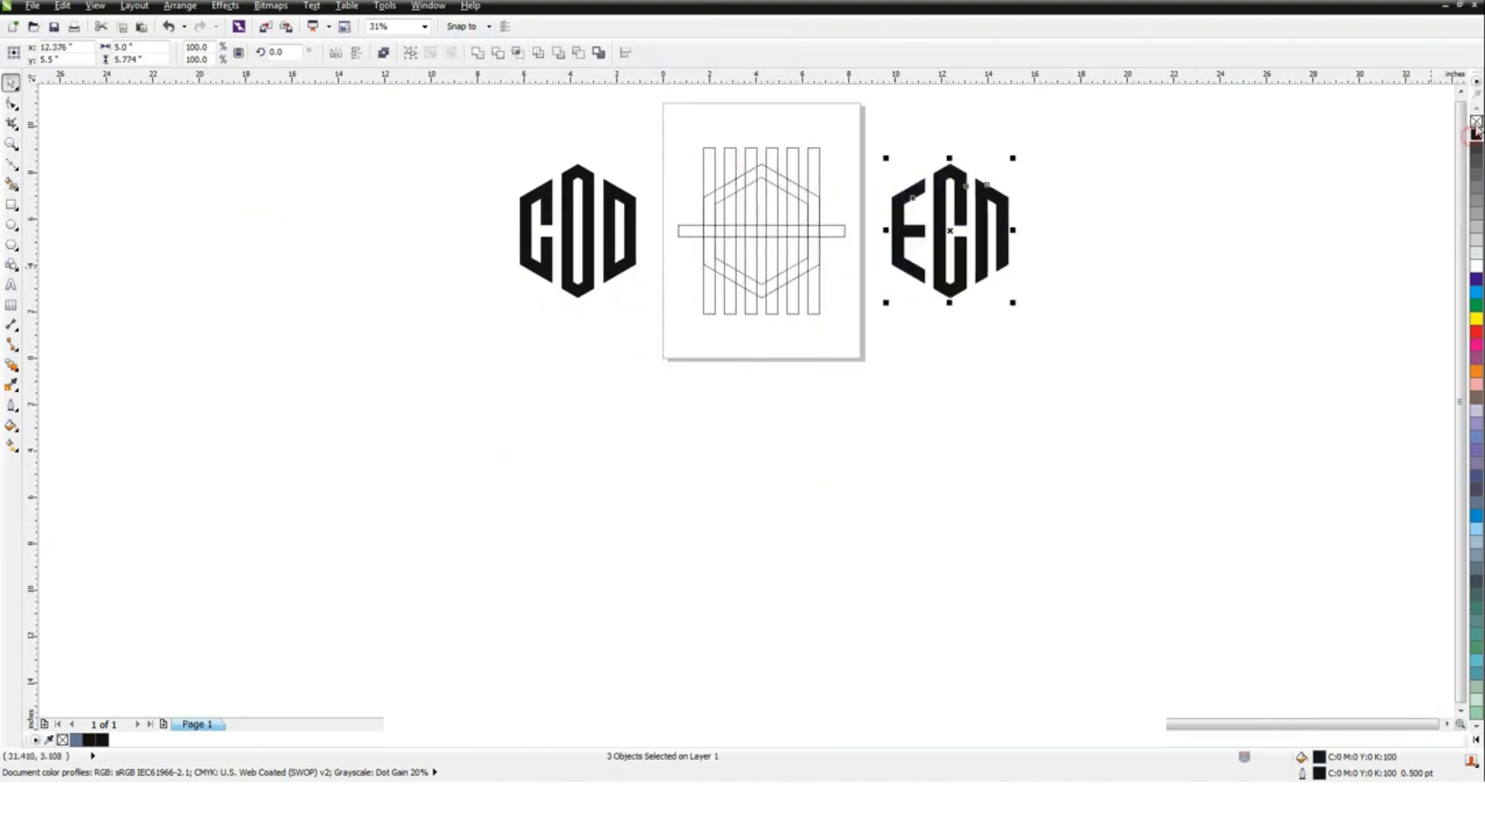
{"action": "left_click", "coordinate": [1156, 193]}
- Smart-fill the emptied grid's left border cells, both slanted arms and the short crossbar to form another E
{"action": "scroll", "coordinate": [696, 335], "scroll_direction": "up", "scroll_amount": 3}
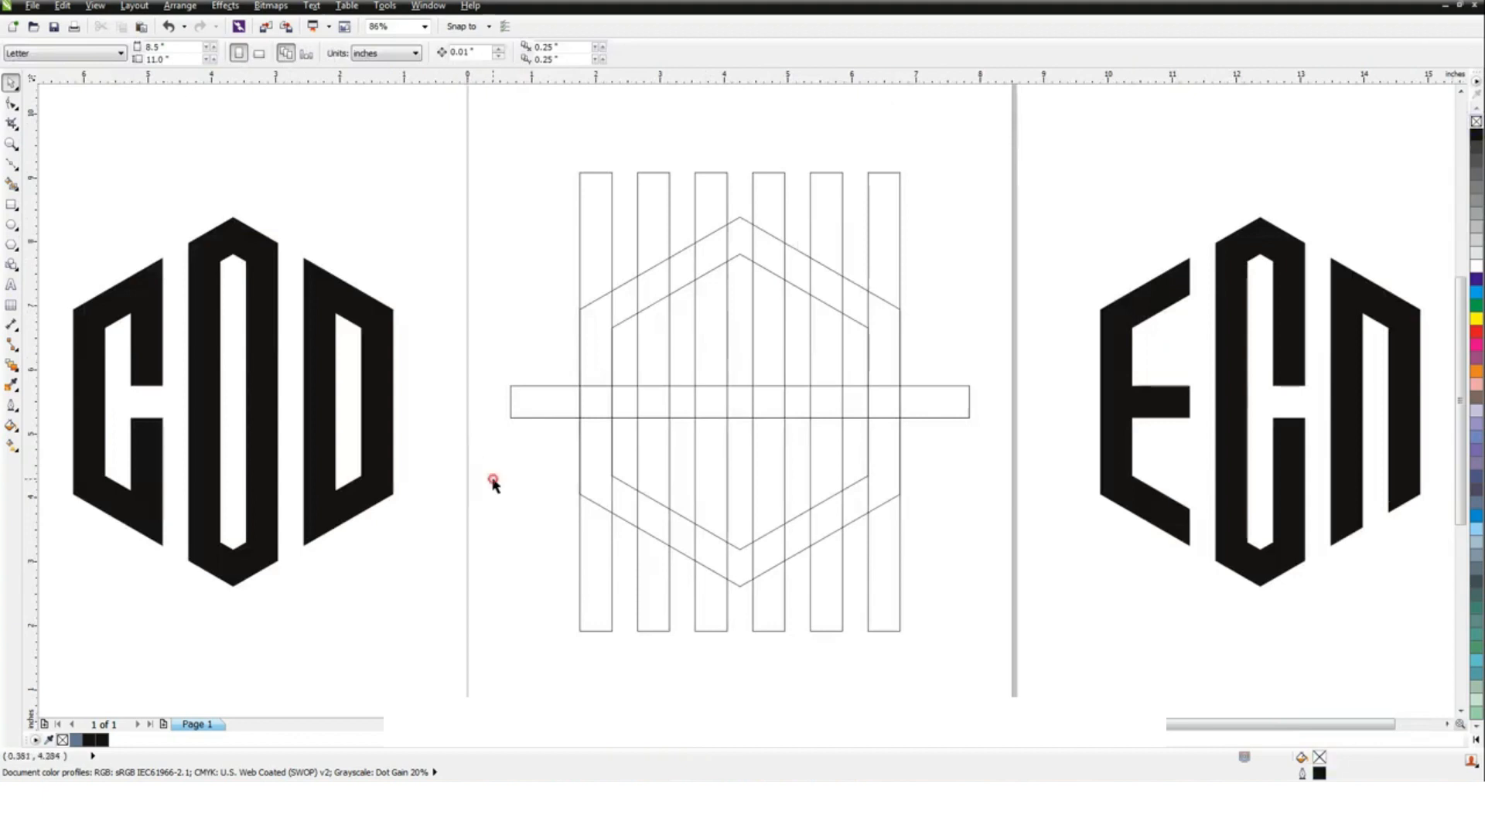
{"action": "left_click", "coordinate": [12, 183]}
{"action": "left_click", "coordinate": [654, 290]}
{"action": "left_click", "coordinate": [623, 303]}
{"action": "left_click", "coordinate": [594, 340]}
{"action": "left_click", "coordinate": [596, 399]}
{"action": "left_click", "coordinate": [595, 467]}
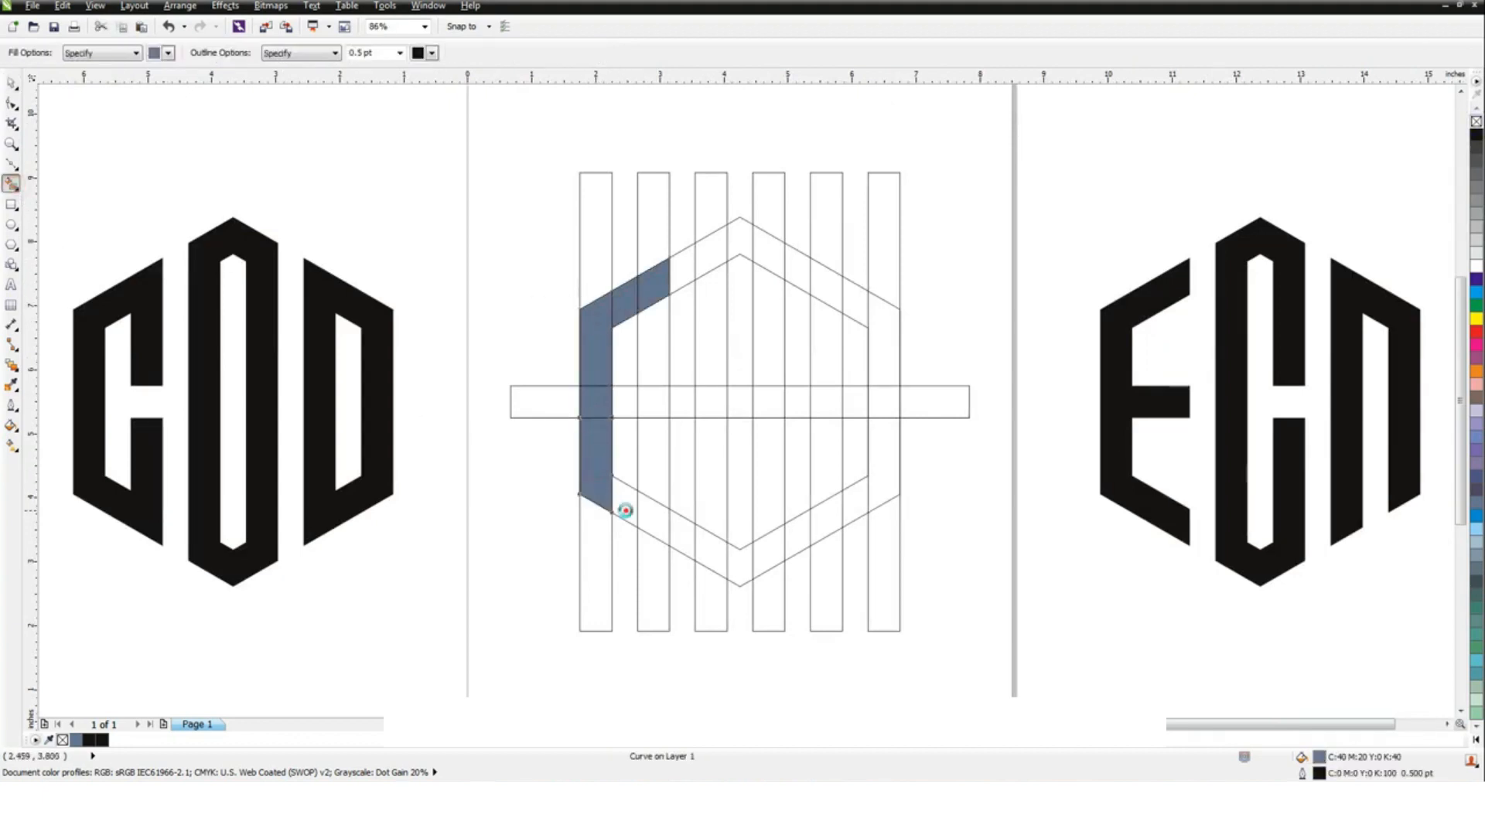
{"action": "left_click", "coordinate": [624, 502]}
{"action": "left_click", "coordinate": [653, 519]}
{"action": "left_click", "coordinate": [654, 408]}
{"action": "left_click", "coordinate": [631, 406]}
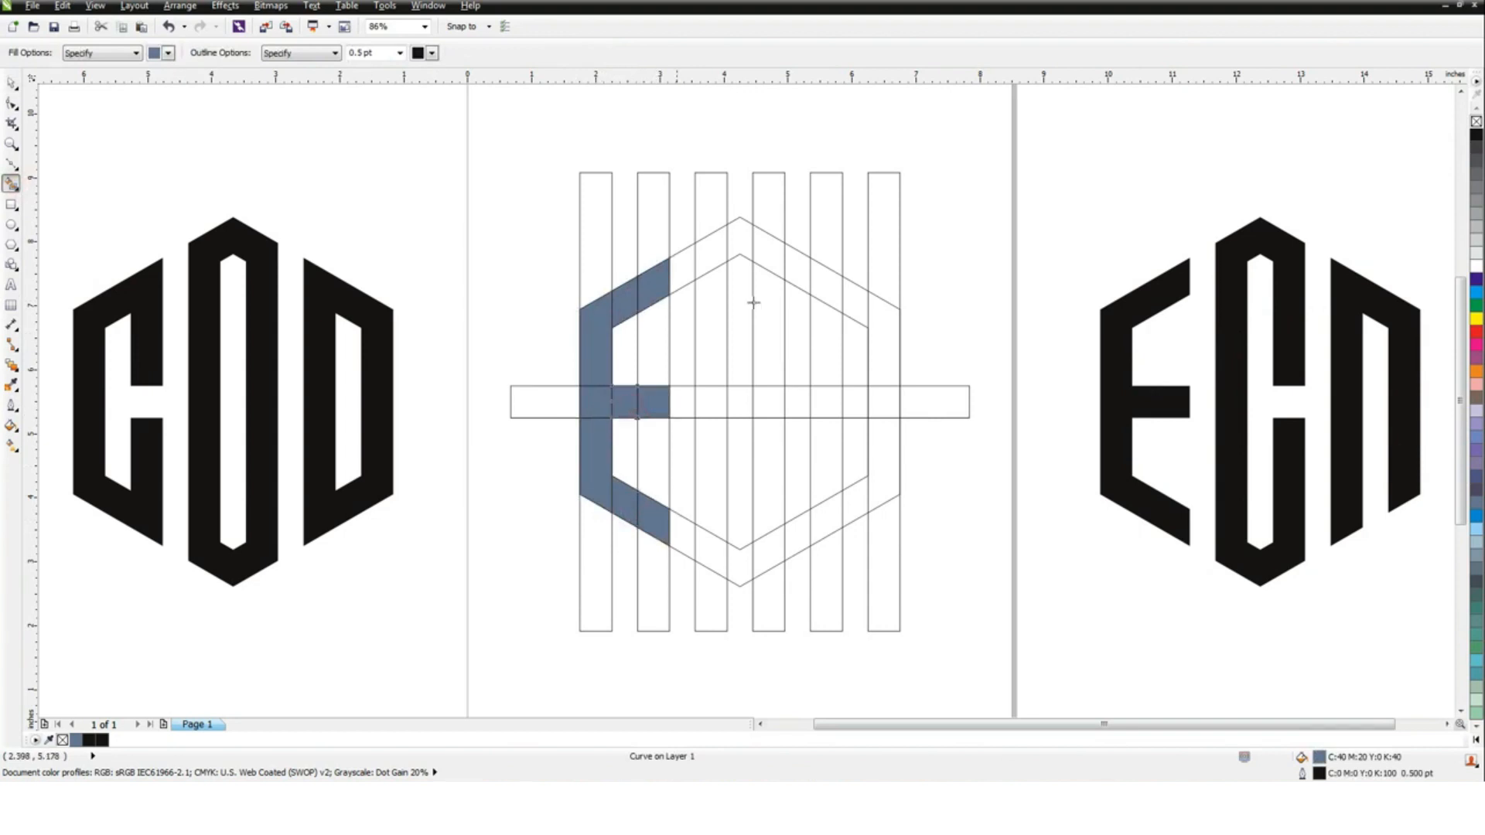
- Smart-fill the two right-hand bars and the upper border cell joining them to form another N
{"action": "left_click", "coordinate": [828, 283]}
{"action": "left_click", "coordinate": [856, 304]}
{"action": "left_click", "coordinate": [881, 320]}
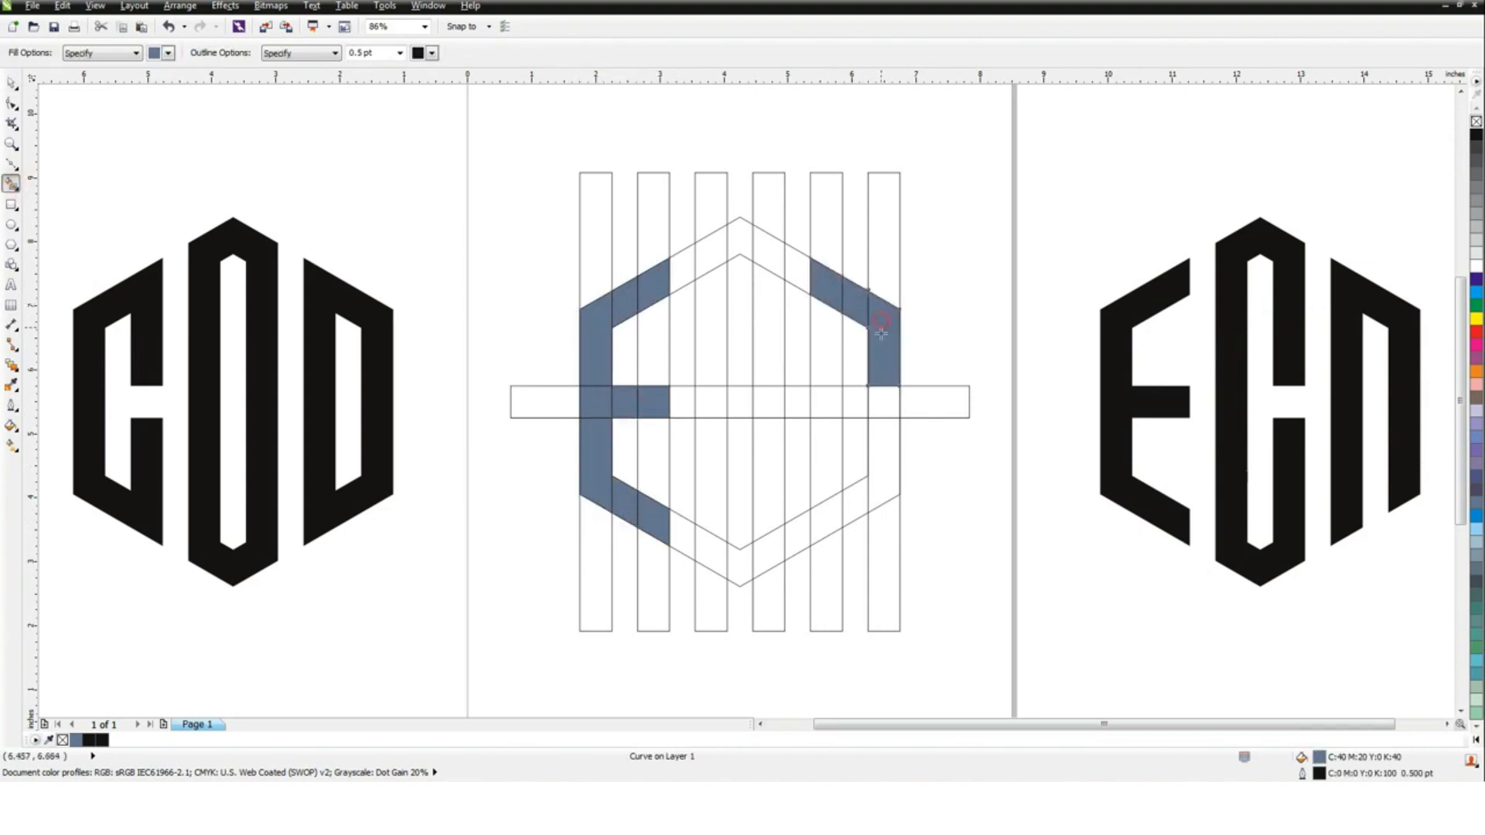
{"action": "left_click", "coordinate": [877, 396]}
{"action": "left_click", "coordinate": [879, 453]}
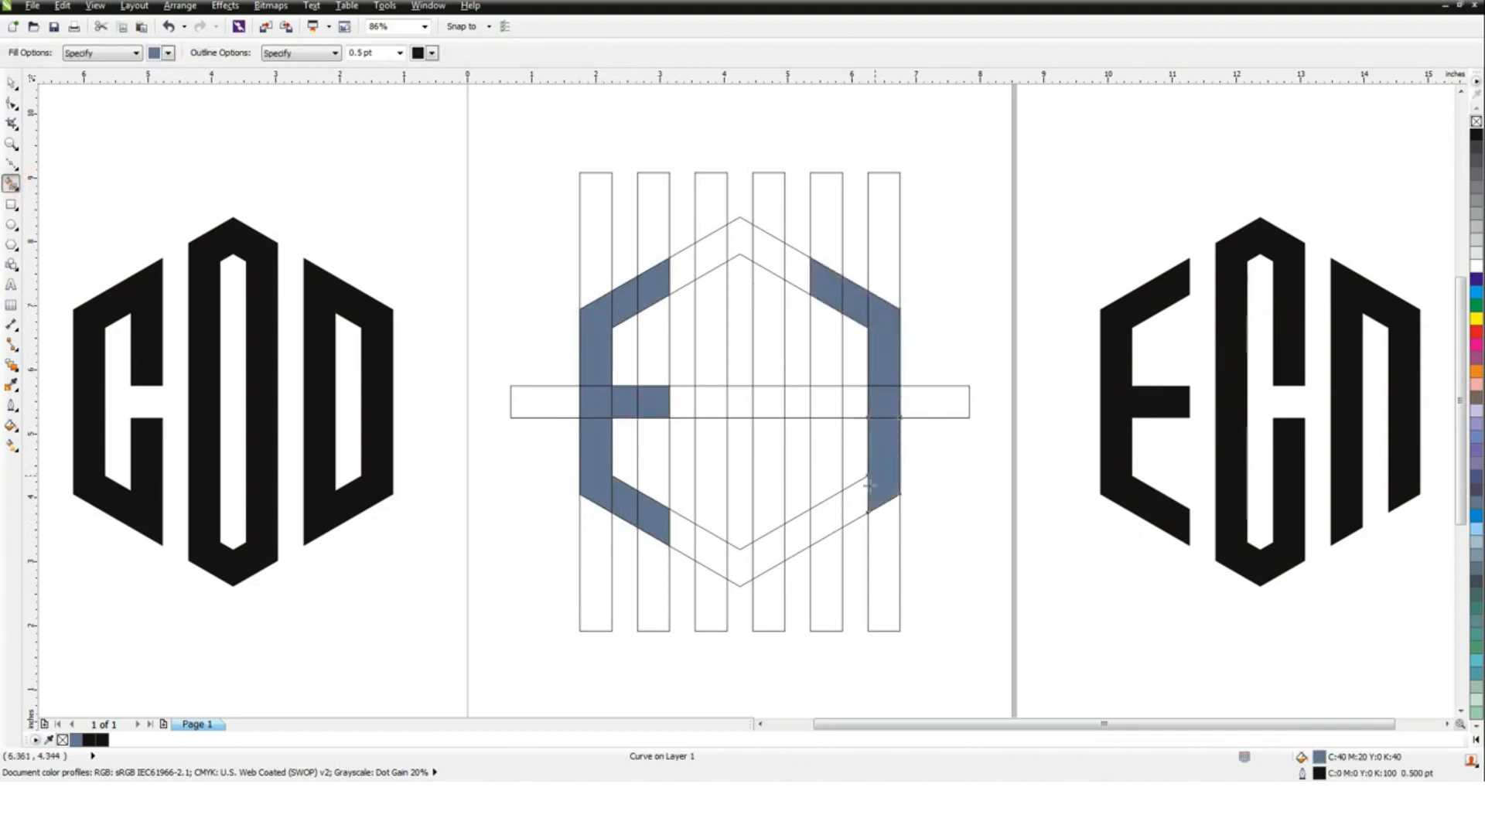
{"action": "left_click", "coordinate": [856, 503]}
{"action": "key", "text": "ctrl+z"}
{"action": "left_click", "coordinate": [816, 334]}
{"action": "left_click", "coordinate": [815, 401]}
{"action": "left_click", "coordinate": [816, 456]}
{"action": "left_click", "coordinate": [820, 512]}
- Rotate the horizontal crossbar and its copy into two crossing diagonal bars parallel to the hexagon's slanted sides
{"action": "left_click", "coordinate": [13, 83]}
{"action": "left_click", "coordinate": [968, 391]}
{"action": "left_click", "coordinate": [968, 387]}
{"action": "left_click_drag", "start_coordinate": [977, 424], "coordinate": [964, 285]}
{"action": "key", "text": "Escape"}
- Smart-fill the middle cells along the hexagon border, the two central bars and the descending diagonal to form an S
{"action": "left_click", "coordinate": [12, 183]}
{"action": "left_click", "coordinate": [776, 245]}
{"action": "left_click", "coordinate": [736, 236]}
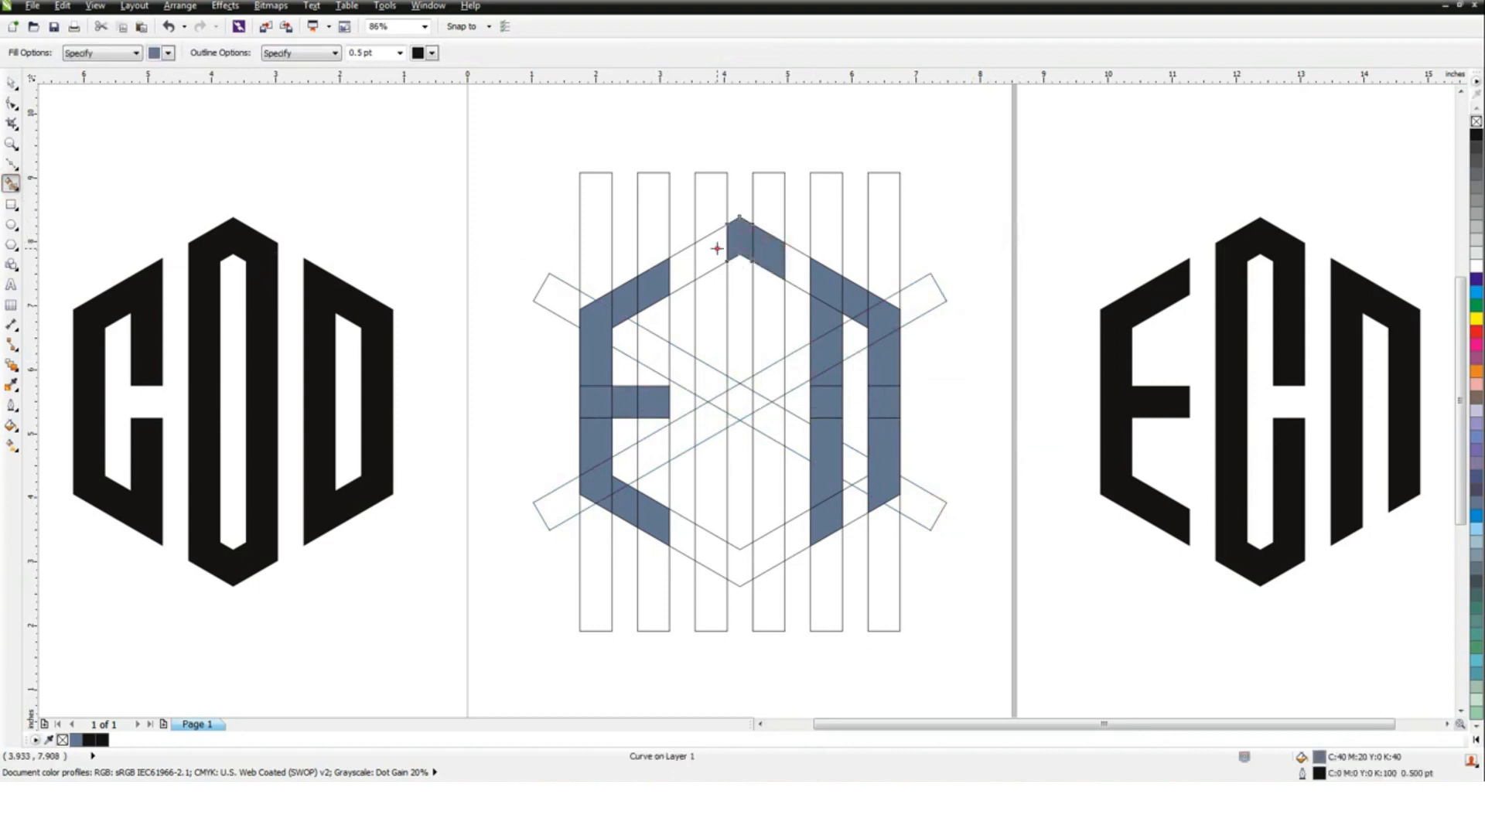
{"action": "left_click", "coordinate": [710, 246]}
{"action": "left_click", "coordinate": [716, 305]}
{"action": "left_click", "coordinate": [703, 386]}
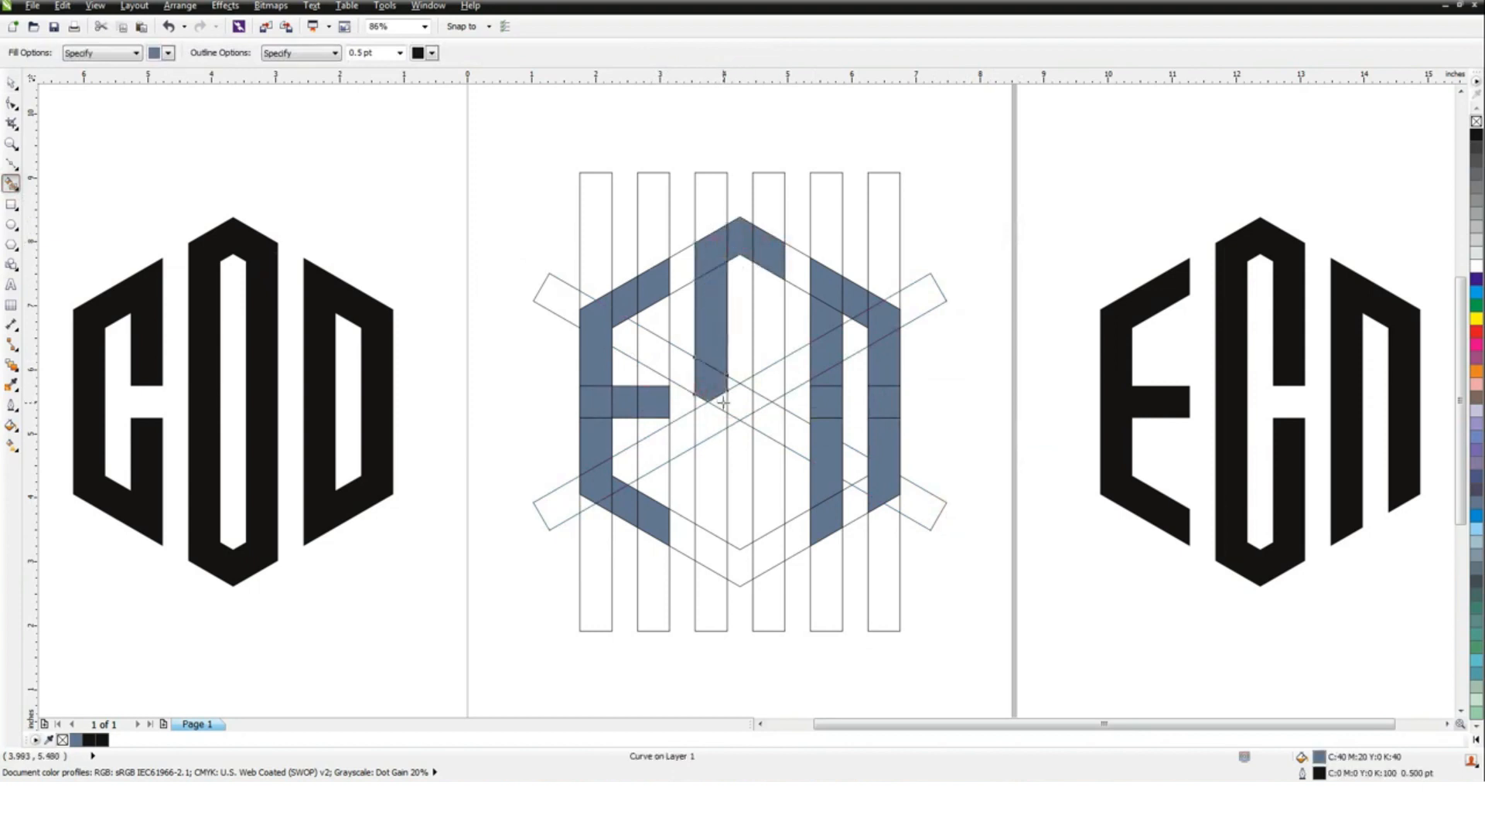
{"action": "left_click", "coordinate": [770, 308]}
{"action": "left_click", "coordinate": [736, 394]}
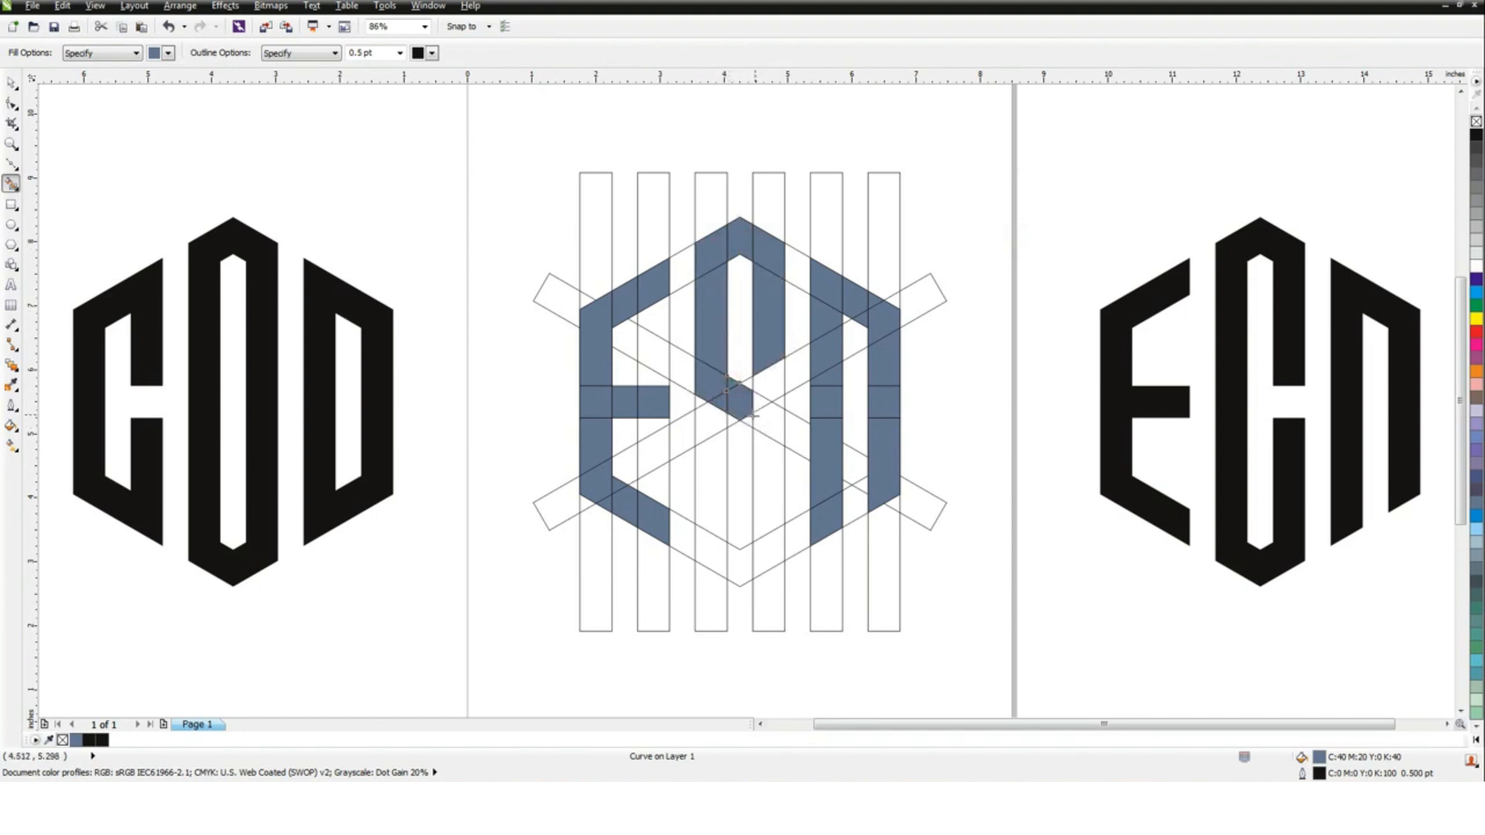
{"action": "left_click", "coordinate": [772, 417]}
- Weld the filled pieces of the E, the S and the N into one shape per letter
{"action": "key", "text": "space"}
{"action": "left_click_drag", "start_coordinate": [528, 215], "coordinate": [685, 611]}
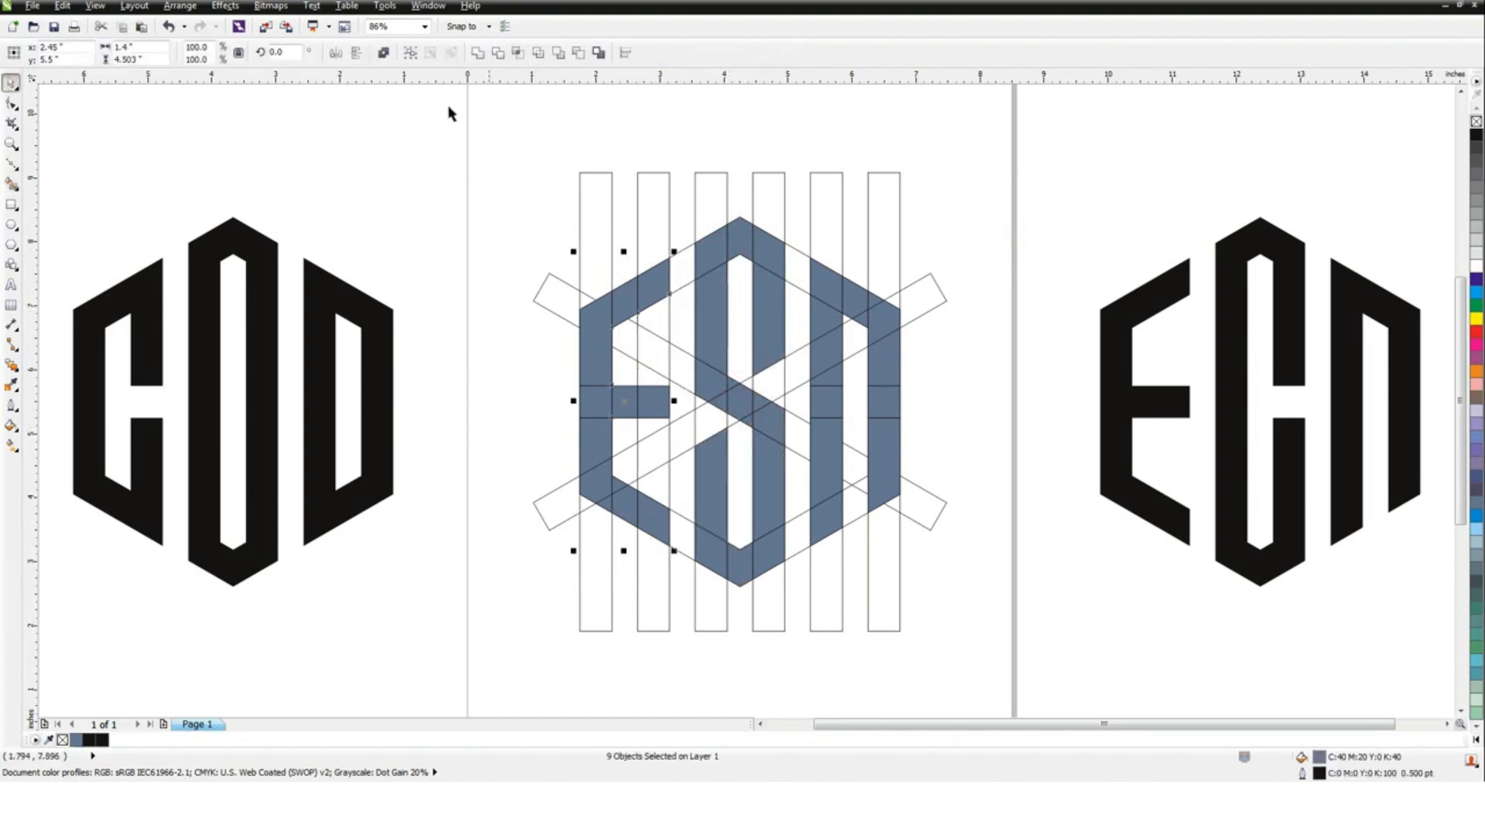
{"action": "left_click", "coordinate": [480, 56]}
{"action": "left_click_drag", "start_coordinate": [666, 154], "coordinate": [798, 606]}
{"action": "left_click", "coordinate": [490, 54]}
{"action": "left_click_drag", "start_coordinate": [789, 222], "coordinate": [921, 589]}
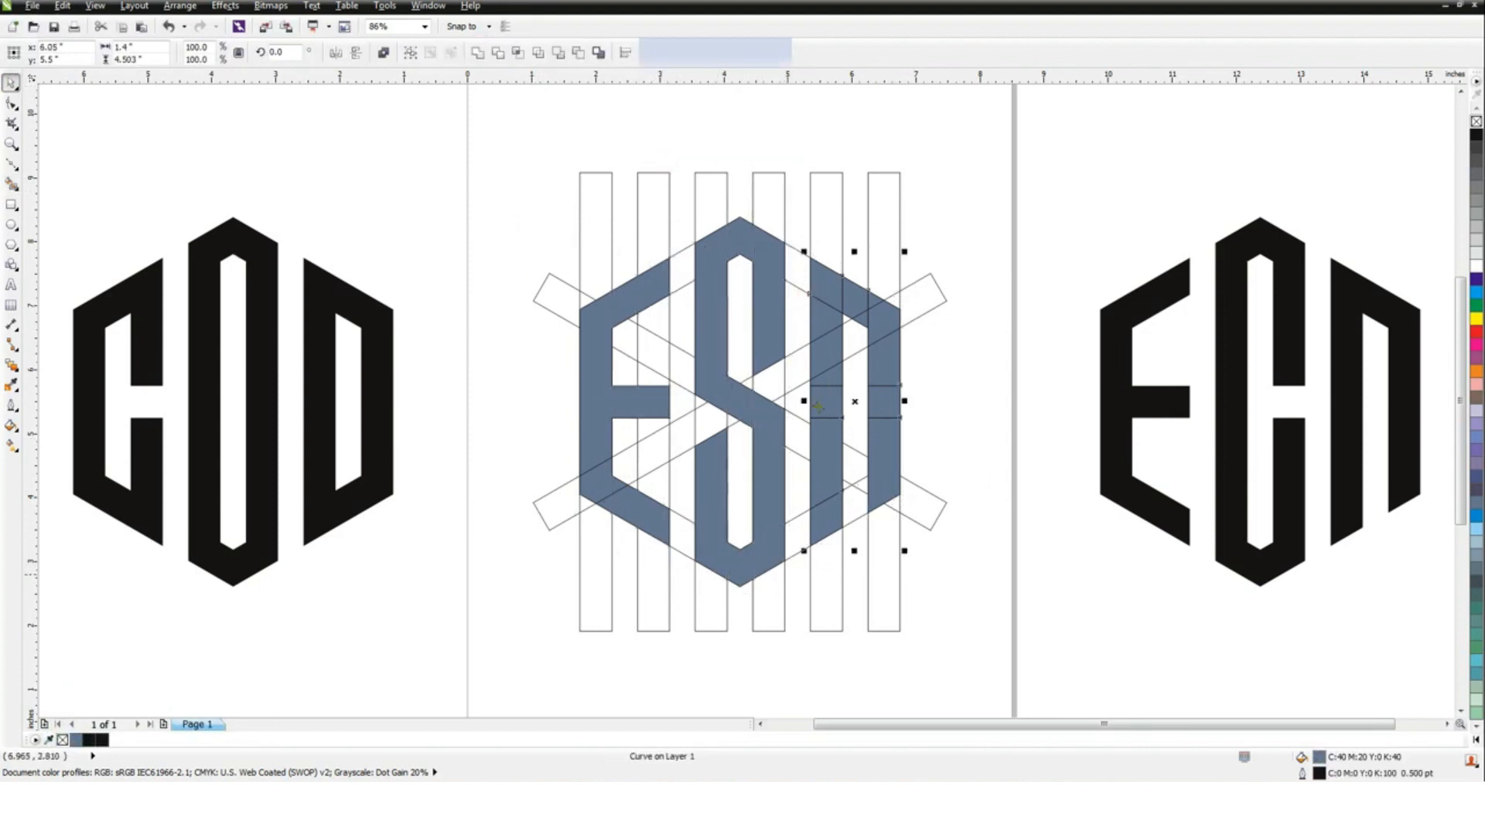
{"action": "left_click", "coordinate": [477, 52]}
- Move the welded E, S and N below the page and fill them black
{"action": "left_click", "coordinate": [699, 90]}
{"action": "left_click", "coordinate": [633, 292]}
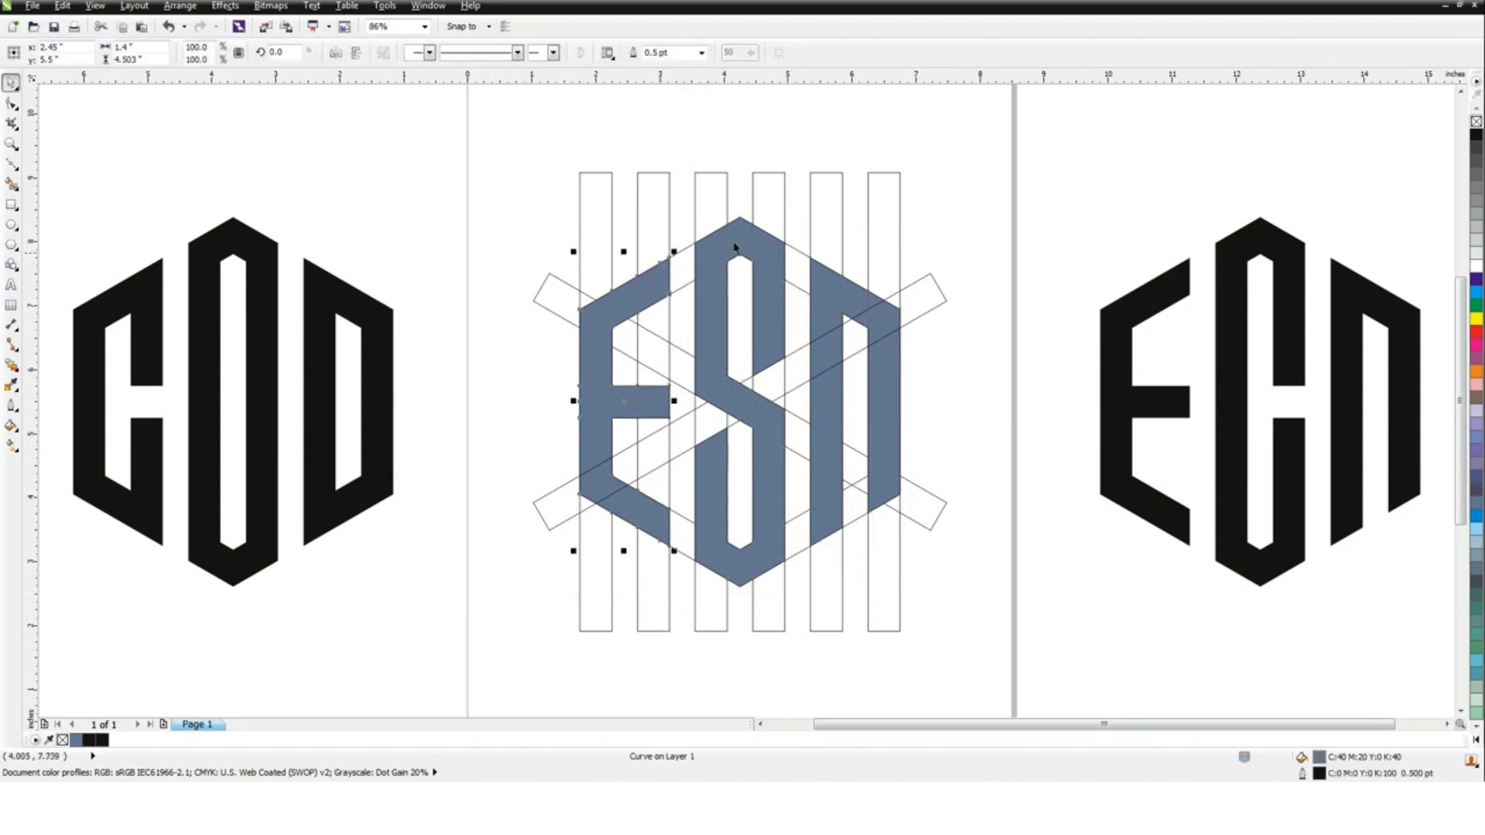
{"action": "left_click", "coordinate": [749, 282], "text": "shift"}
{"action": "left_click", "coordinate": [829, 282], "text": "shift"}
{"action": "scroll", "coordinate": [828, 281], "scroll_direction": "down", "scroll_amount": 5}
{"action": "left_click_drag", "start_coordinate": [814, 280], "coordinate": [814, 400]}
{"action": "left_click", "coordinate": [1476, 135]}
{"action": "left_click", "coordinate": [1164, 147]}
- Delete the rising diagonal bar and rotate the remaining diagonal back to a horizontal crossbar
{"action": "scroll", "coordinate": [804, 293], "scroll_direction": "up", "scroll_amount": 4}
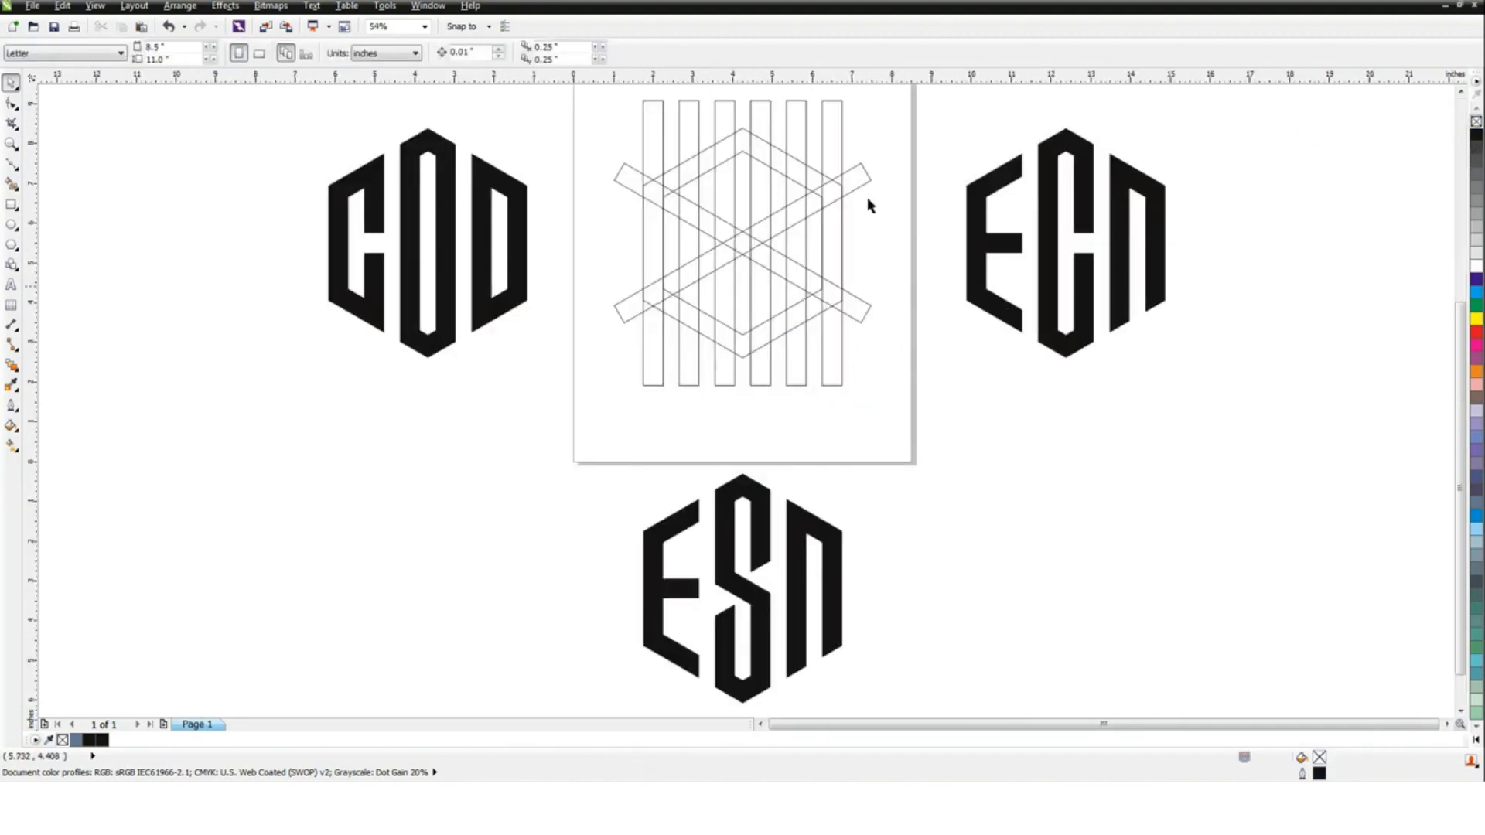
{"action": "key", "text": "z"}
{"action": "left_click_drag", "start_coordinate": [556, 92], "coordinate": [935, 411]}
{"action": "key", "text": "space"}
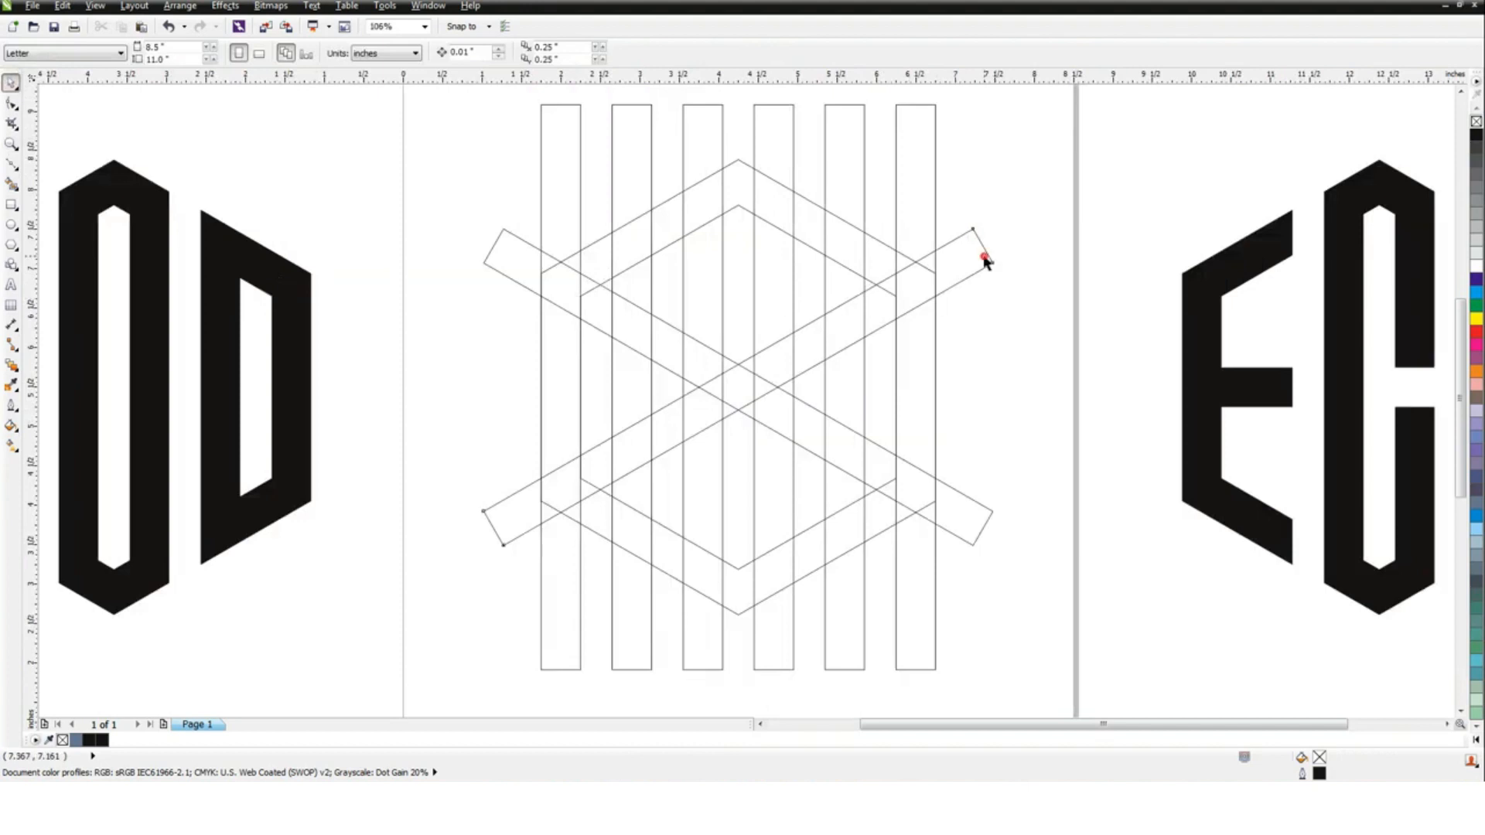
{"action": "left_click", "coordinate": [985, 256]}
{"action": "key", "text": "Delete"}
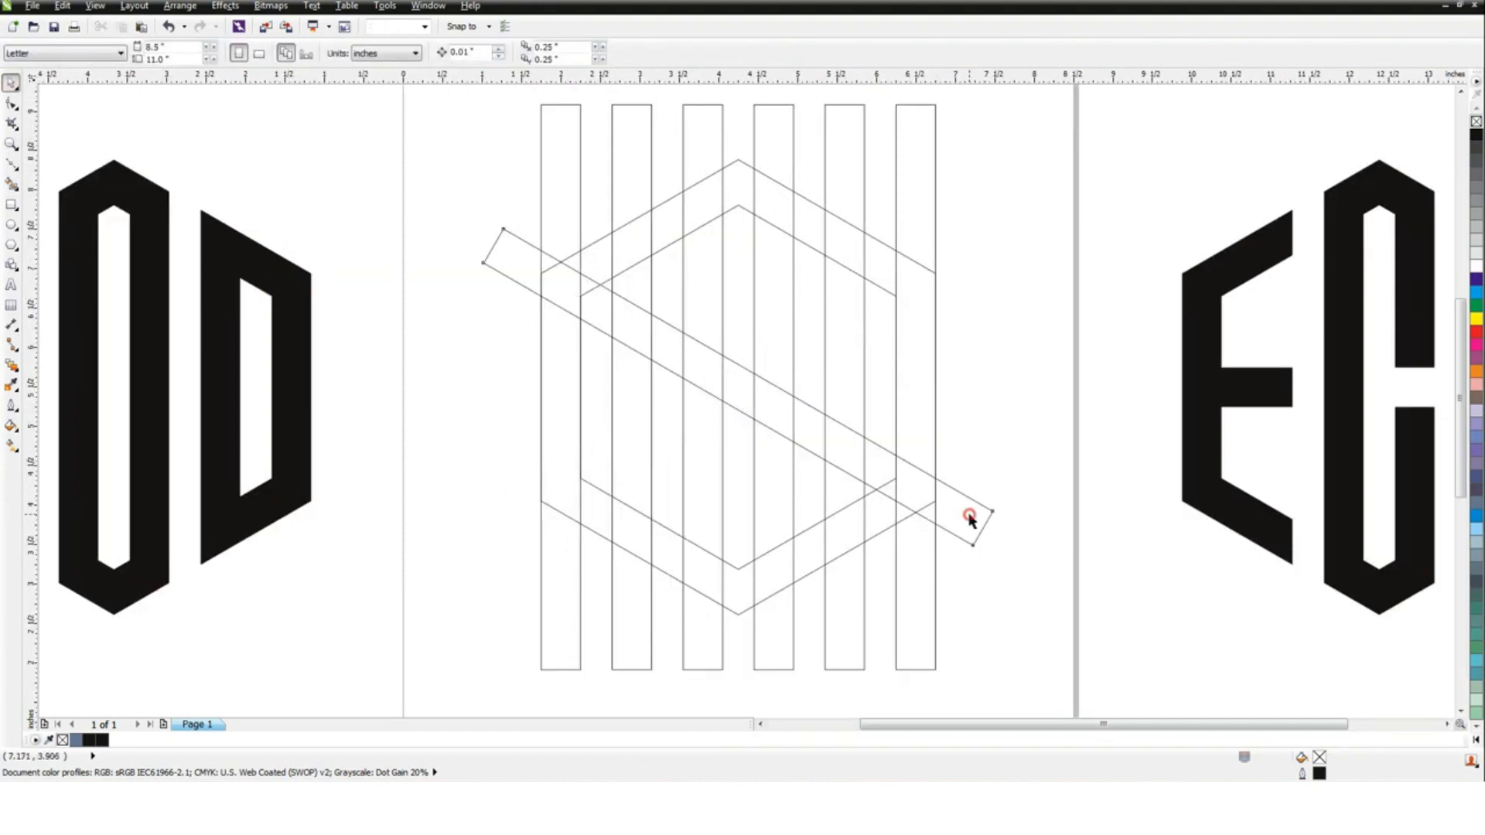
{"action": "double_click", "coordinate": [968, 514]}
{"action": "left_click_drag", "start_coordinate": [1001, 554], "coordinate": [1036, 423]}
{"action": "left_click", "coordinate": [1048, 264]}
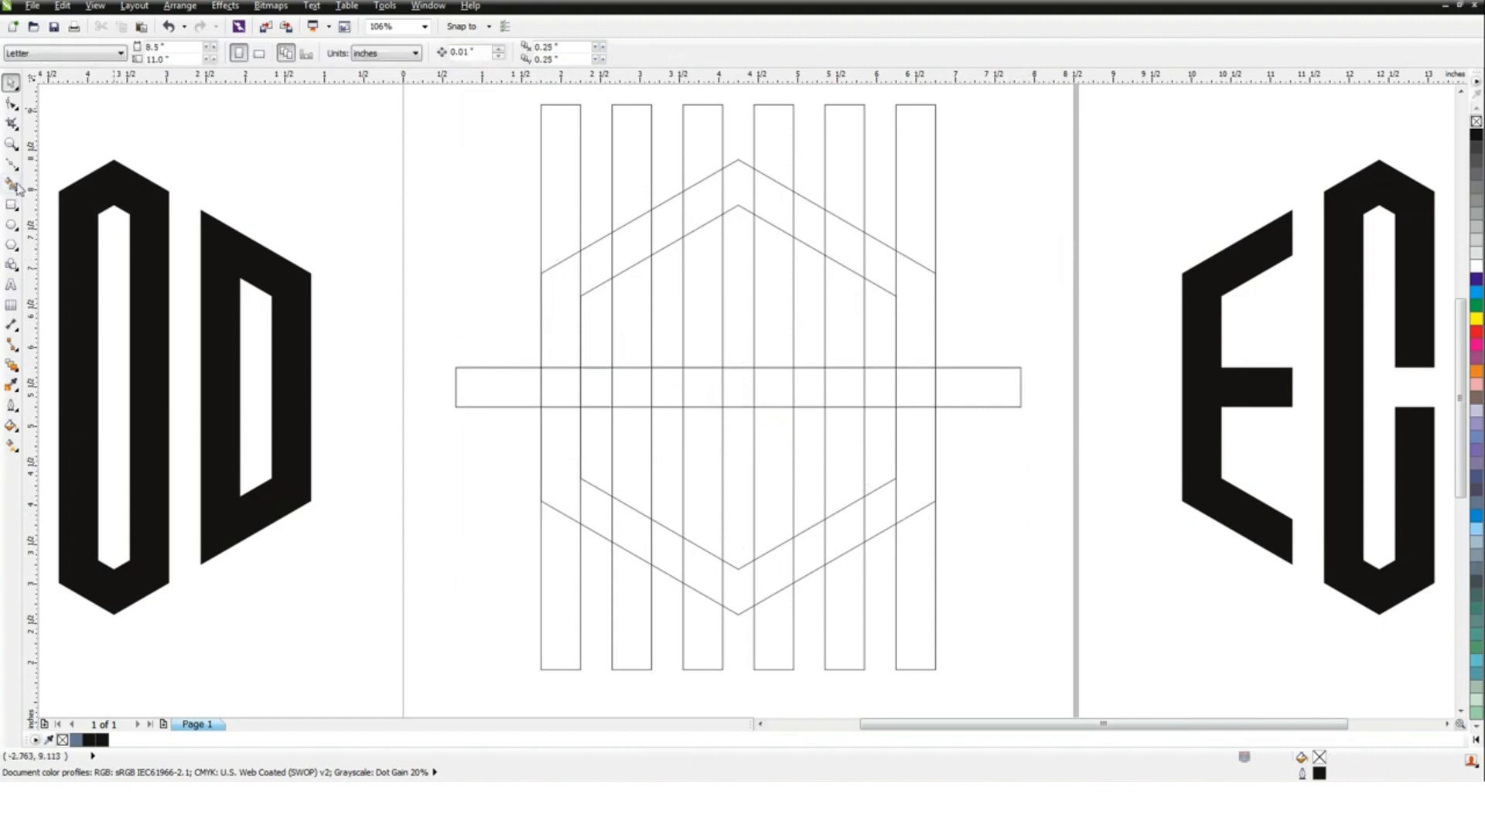
- Smart-fill the left border cells, both slanted arms and the second bar above and below the crossbar to form a C
{"action": "left_click", "coordinate": [12, 183]}
{"action": "left_click", "coordinate": [629, 250]}
{"action": "left_click", "coordinate": [594, 267]}
{"action": "left_click", "coordinate": [558, 317]}
{"action": "left_click", "coordinate": [562, 384]}
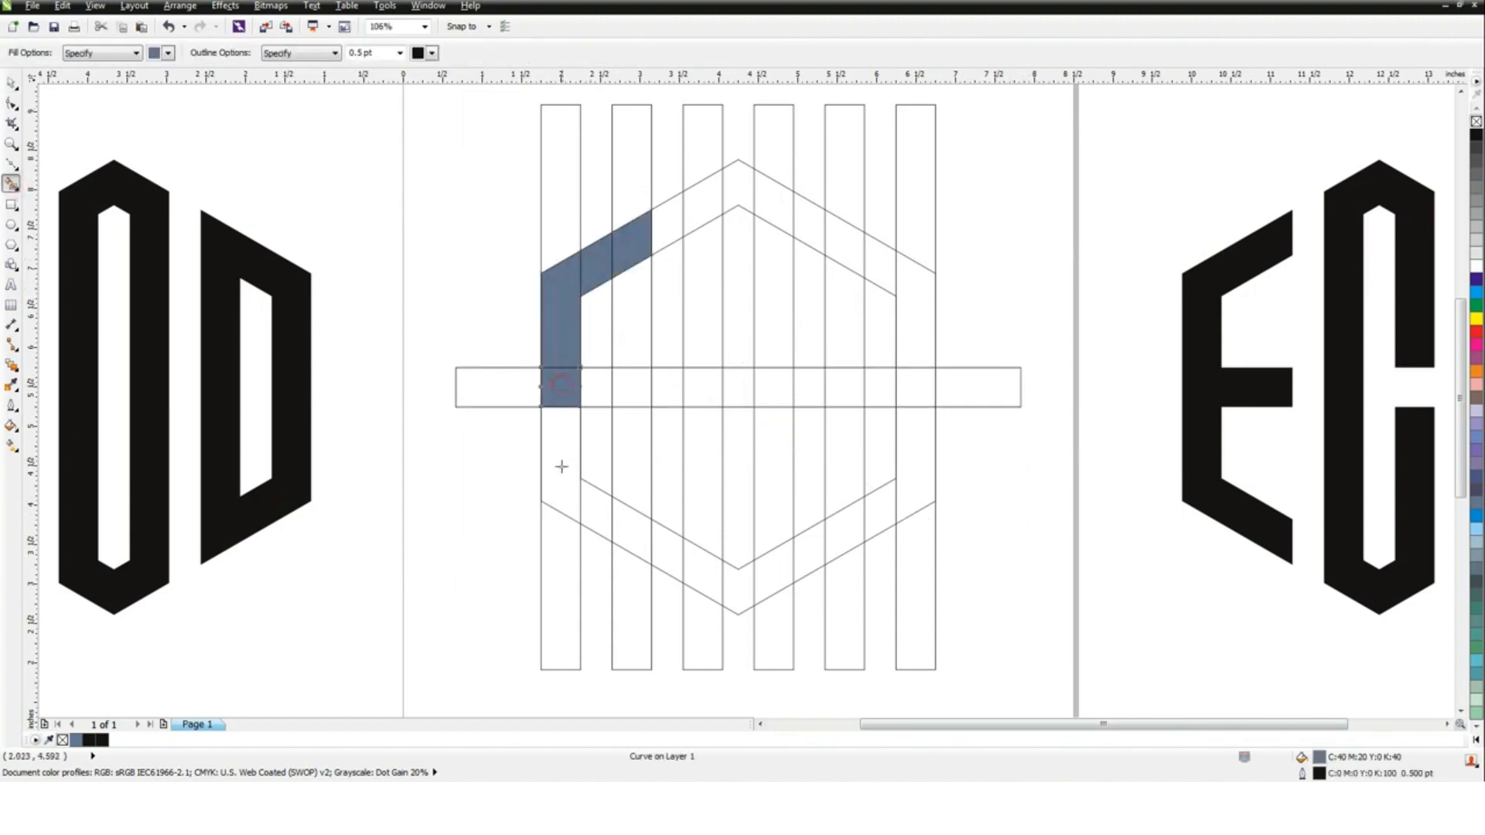
{"action": "left_click", "coordinate": [561, 466]}
{"action": "left_click", "coordinate": [590, 512]}
{"action": "left_click", "coordinate": [628, 522]}
{"action": "left_click", "coordinate": [633, 457]}
{"action": "left_click", "coordinate": [641, 349]}
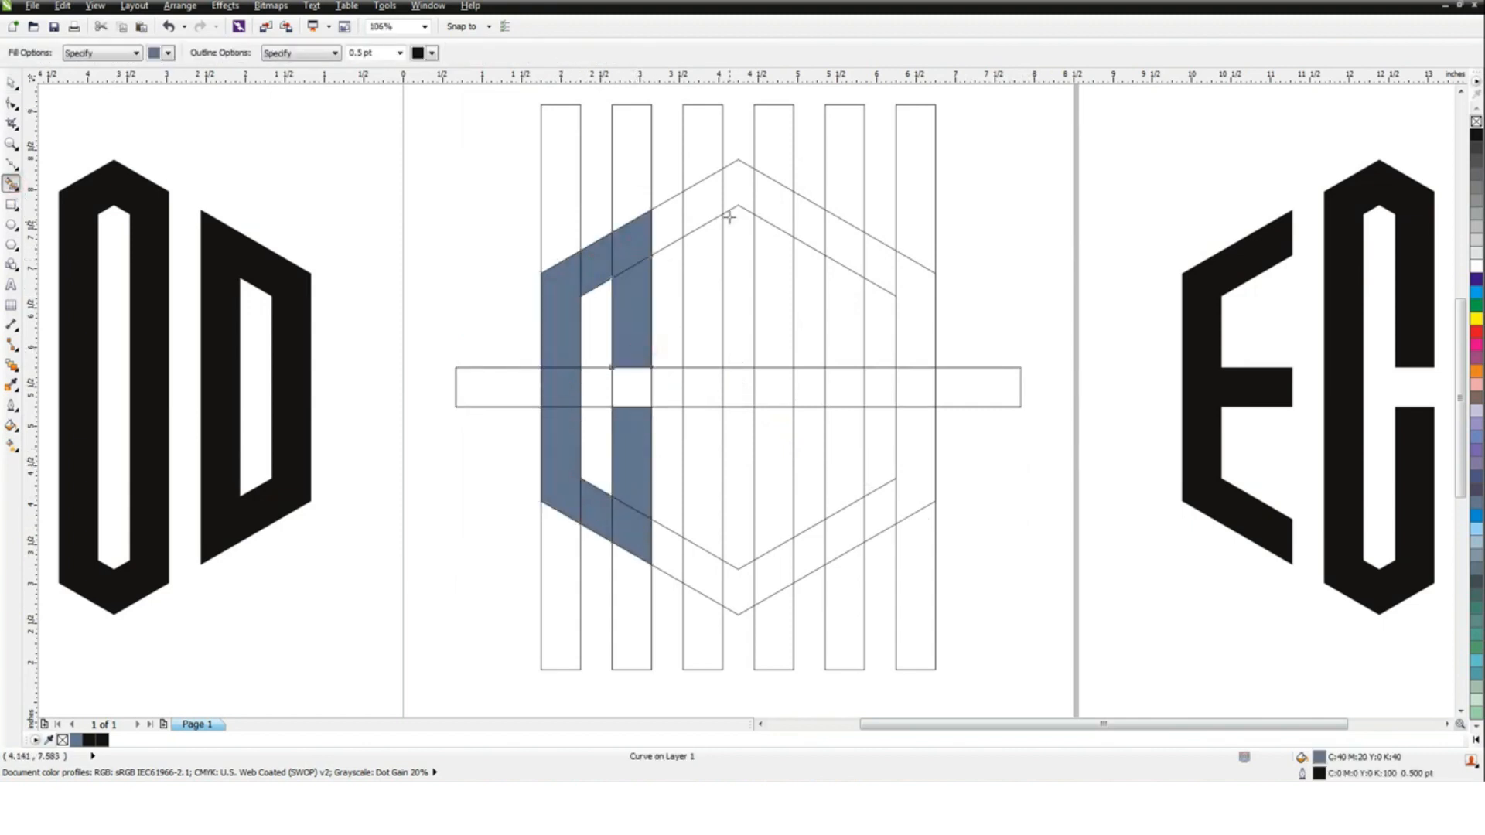
- Smart-fill the two right-hand bars and the upper and lower border cells between them to form a D
{"action": "left_click", "coordinate": [839, 238]}
{"action": "left_click", "coordinate": [881, 259]}
{"action": "left_click", "coordinate": [907, 280]}
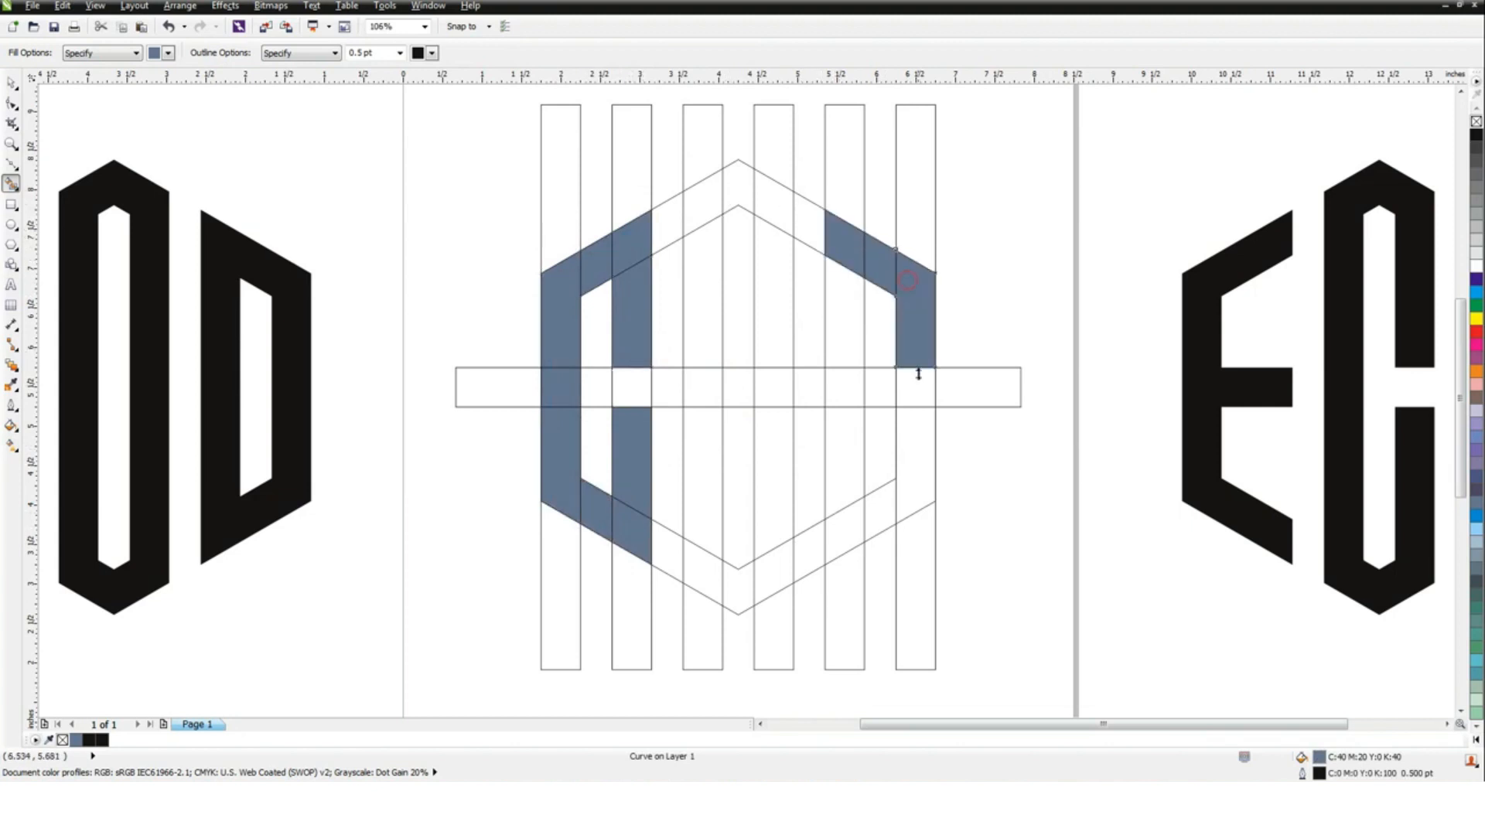
{"action": "left_click", "coordinate": [913, 400]}
{"action": "left_click", "coordinate": [914, 466]}
{"action": "left_click", "coordinate": [881, 511]}
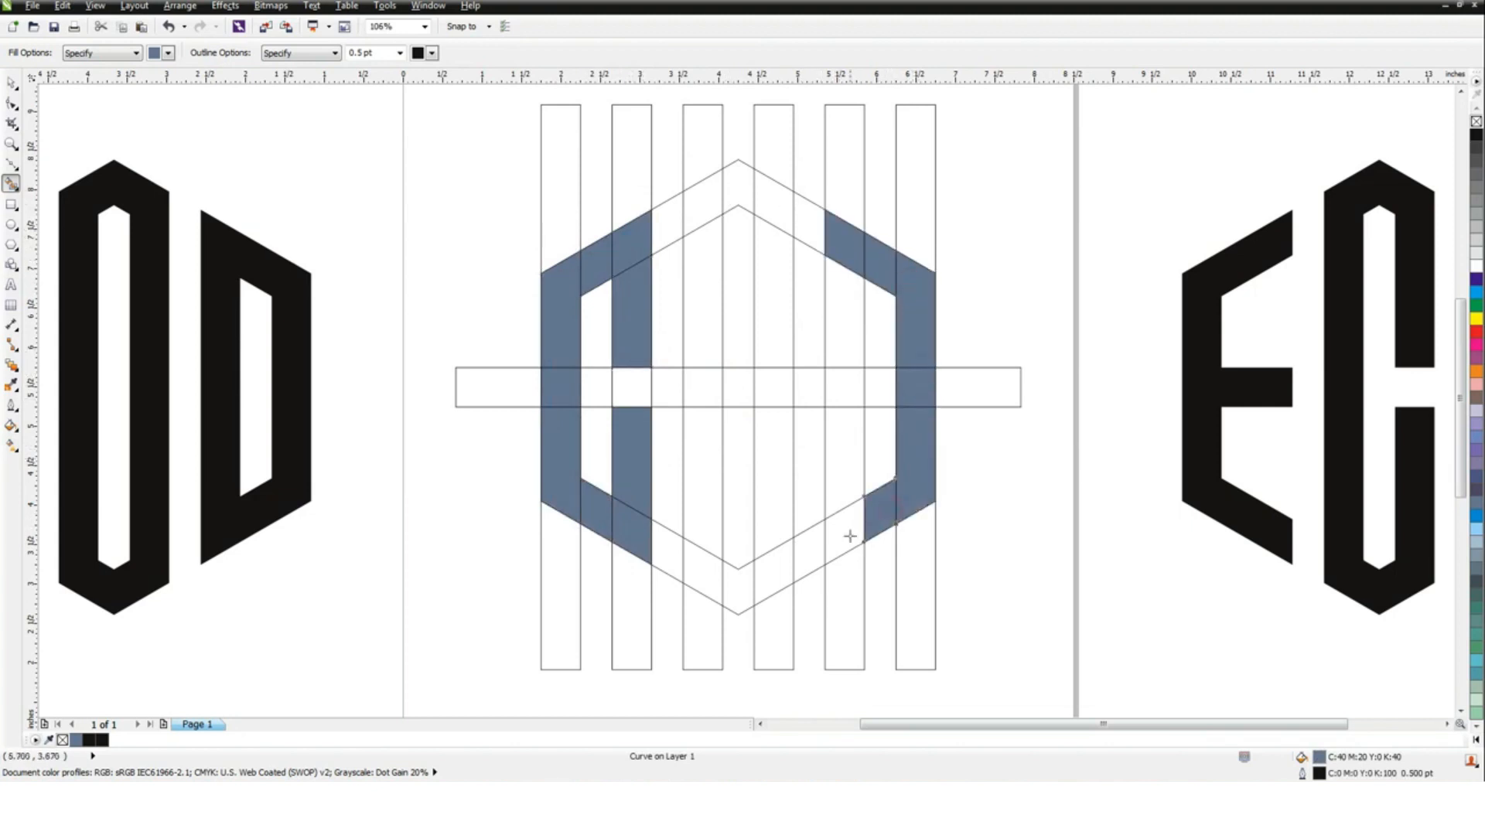
{"action": "left_click", "coordinate": [850, 536]}
{"action": "left_click", "coordinate": [847, 464]}
{"action": "left_click", "coordinate": [851, 336]}
{"action": "left_click", "coordinate": [845, 372]}
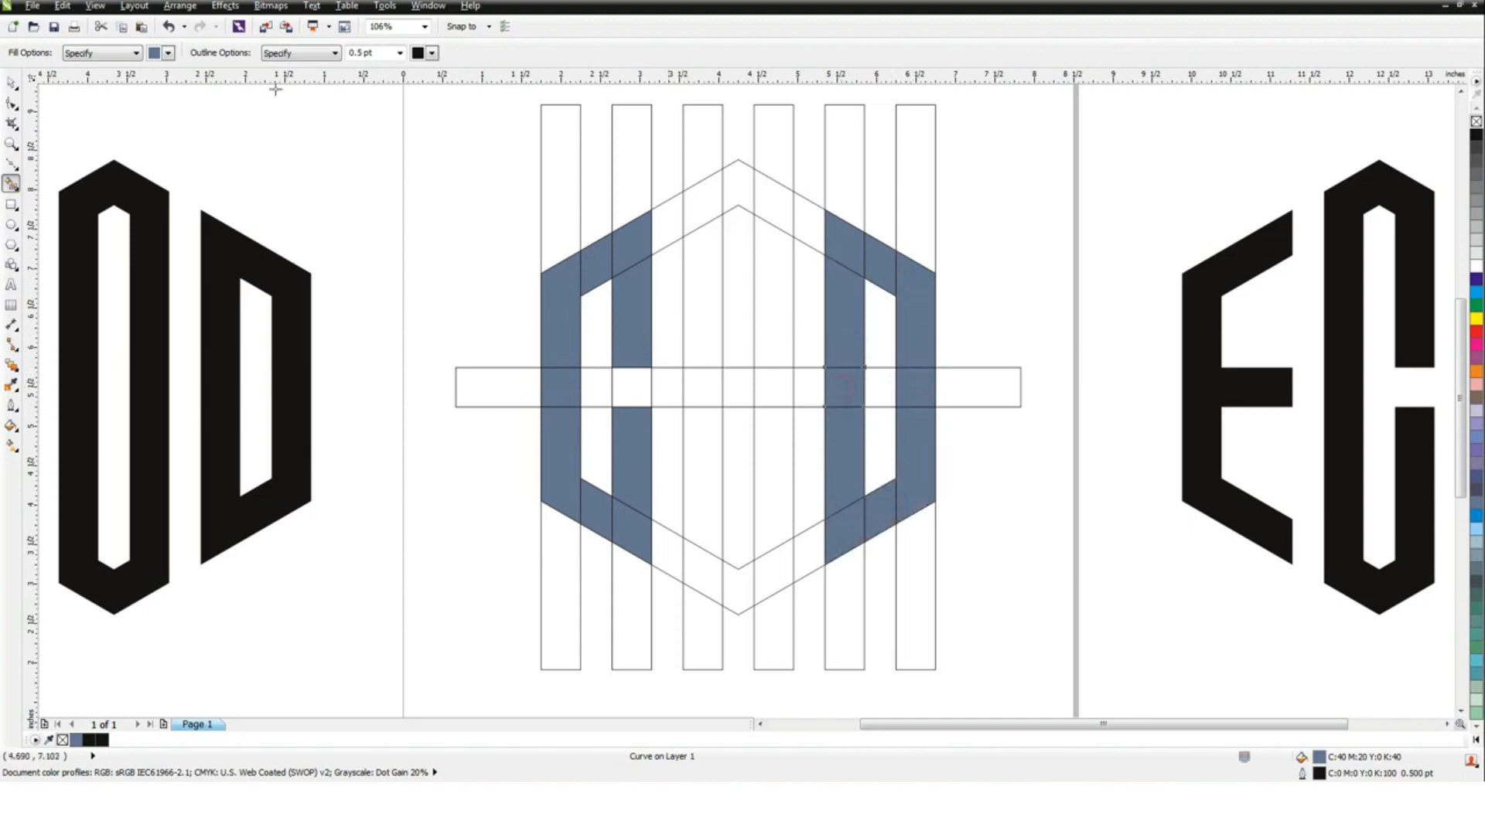
- Replace the horizontal crossbar with two crossing diagonal bars by rotating it and a copy through the hexagon's centre
{"action": "left_click", "coordinate": [11, 82]}
{"action": "left_click", "coordinate": [968, 388]}
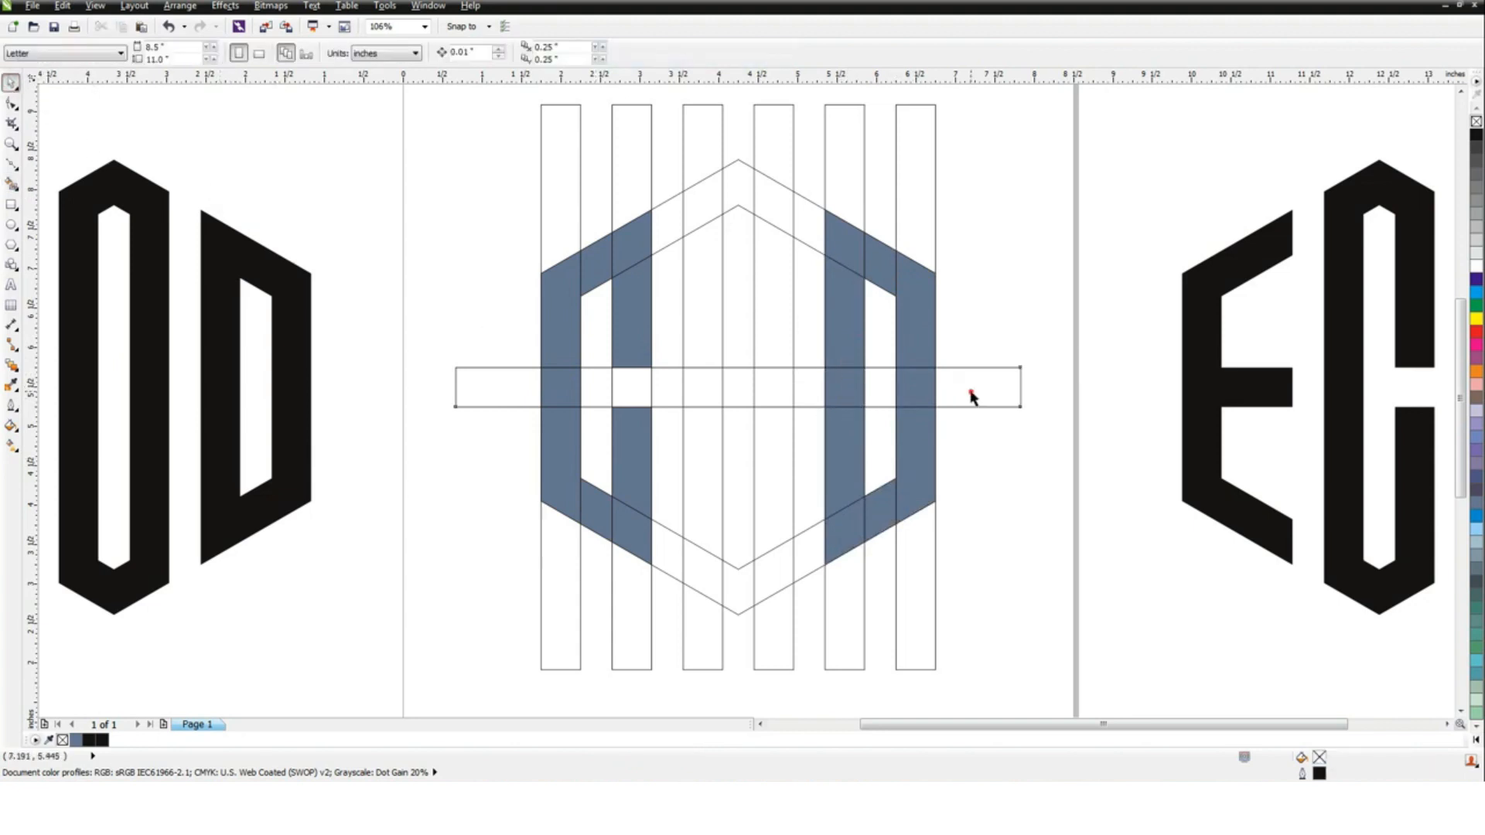
{"action": "left_click", "coordinate": [1008, 394]}
{"action": "left_click_drag", "start_coordinate": [1025, 361], "coordinate": [1027, 503]}
{"action": "left_click", "coordinate": [1036, 338]}
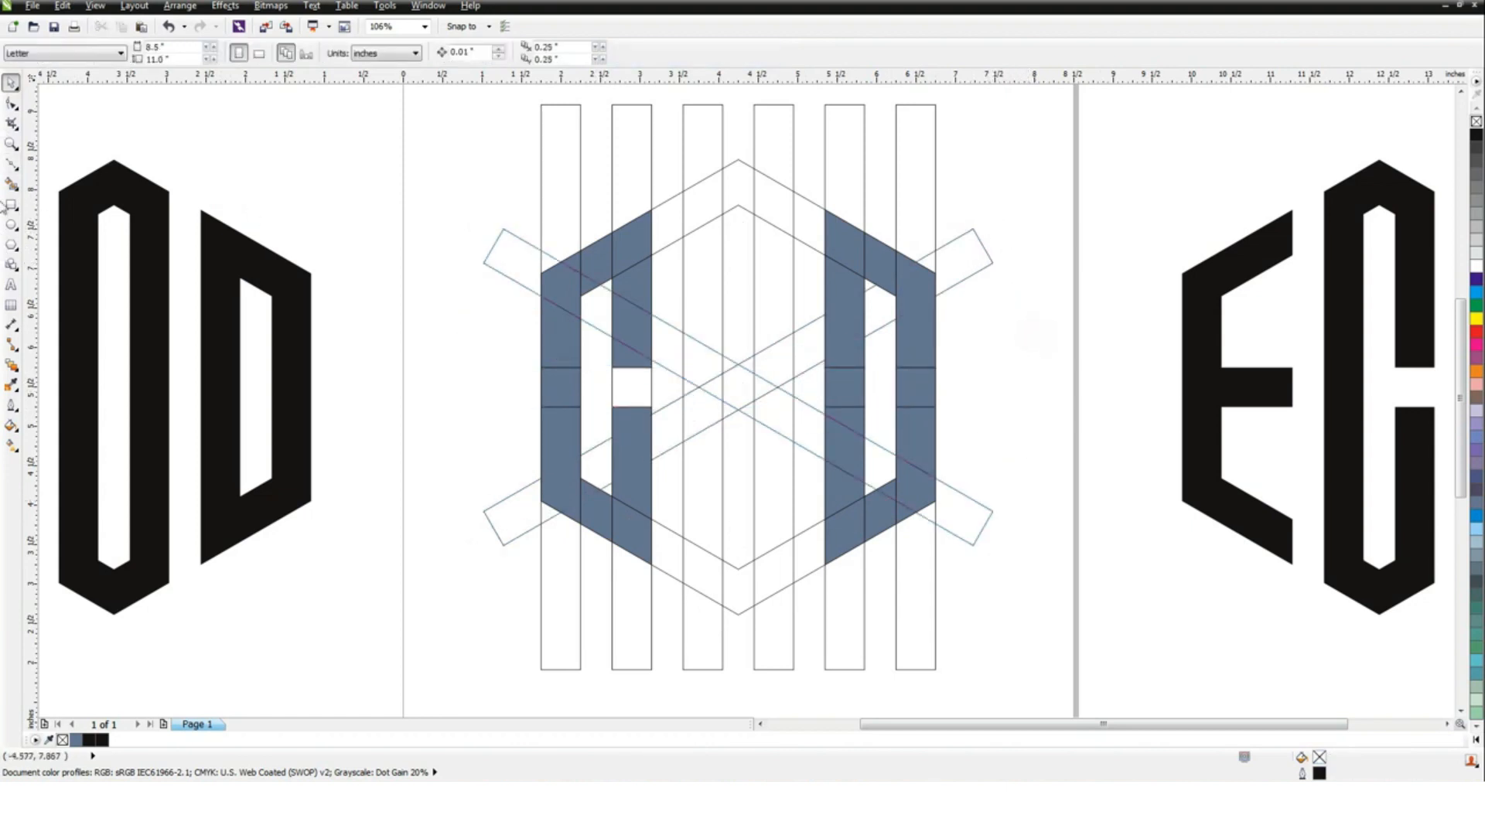
- Smart-fill the top border cells and the upper parts of the two middle bars for the top of an S
{"action": "left_click", "coordinate": [15, 182]}
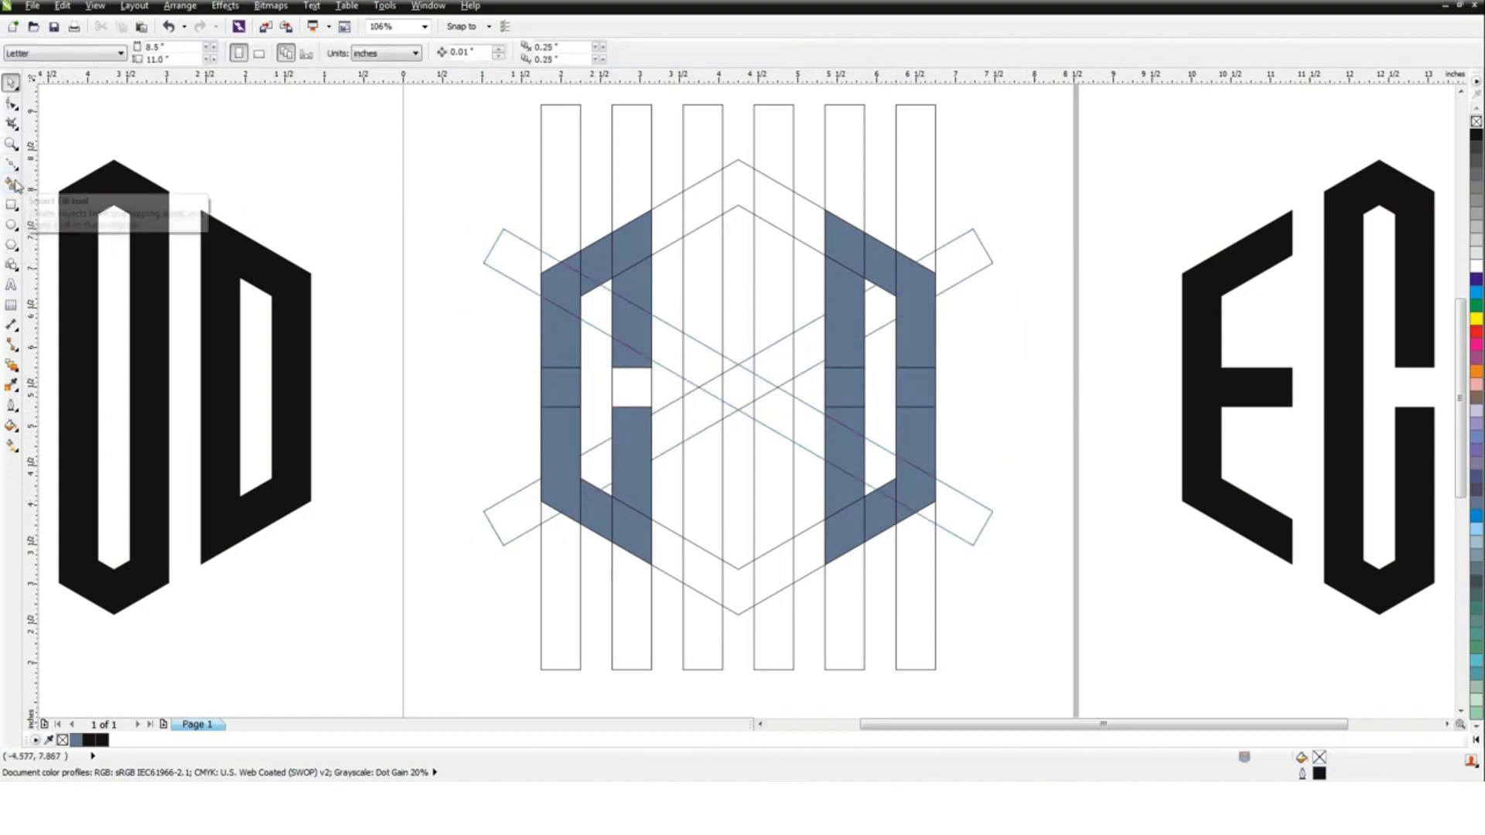
{"action": "left_click", "coordinate": [707, 206]}
{"action": "left_click", "coordinate": [733, 186]}
{"action": "left_click", "coordinate": [764, 196]}
{"action": "left_click", "coordinate": [763, 262]}
{"action": "left_click", "coordinate": [692, 284]}
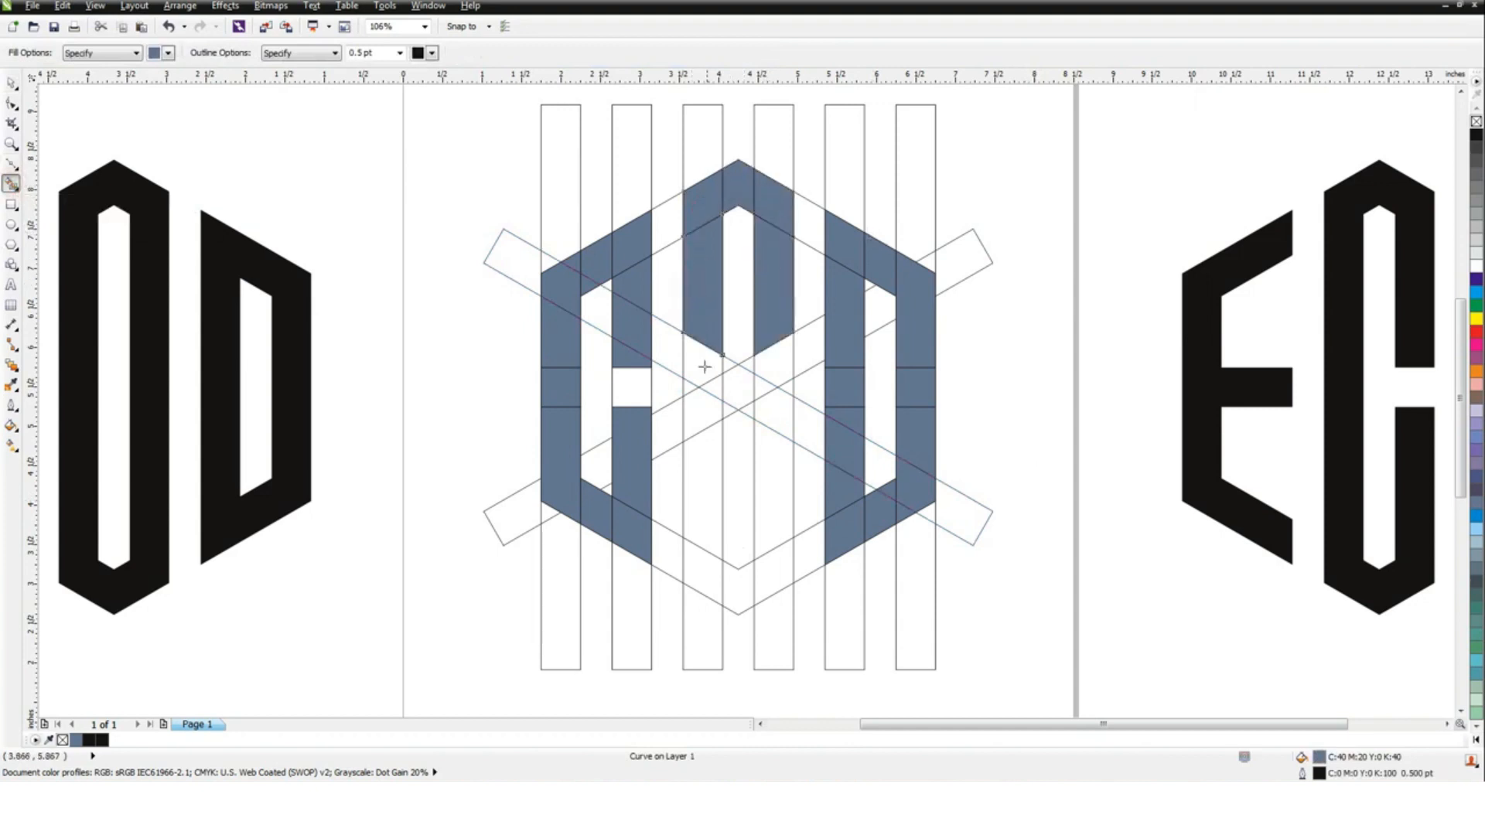
- Smart-fill the descending diagonal's cells between the two middle bars as the stroke of the S
{"action": "left_click", "coordinate": [705, 367]}
{"action": "left_click", "coordinate": [717, 385]}
{"action": "left_click", "coordinate": [739, 386]}
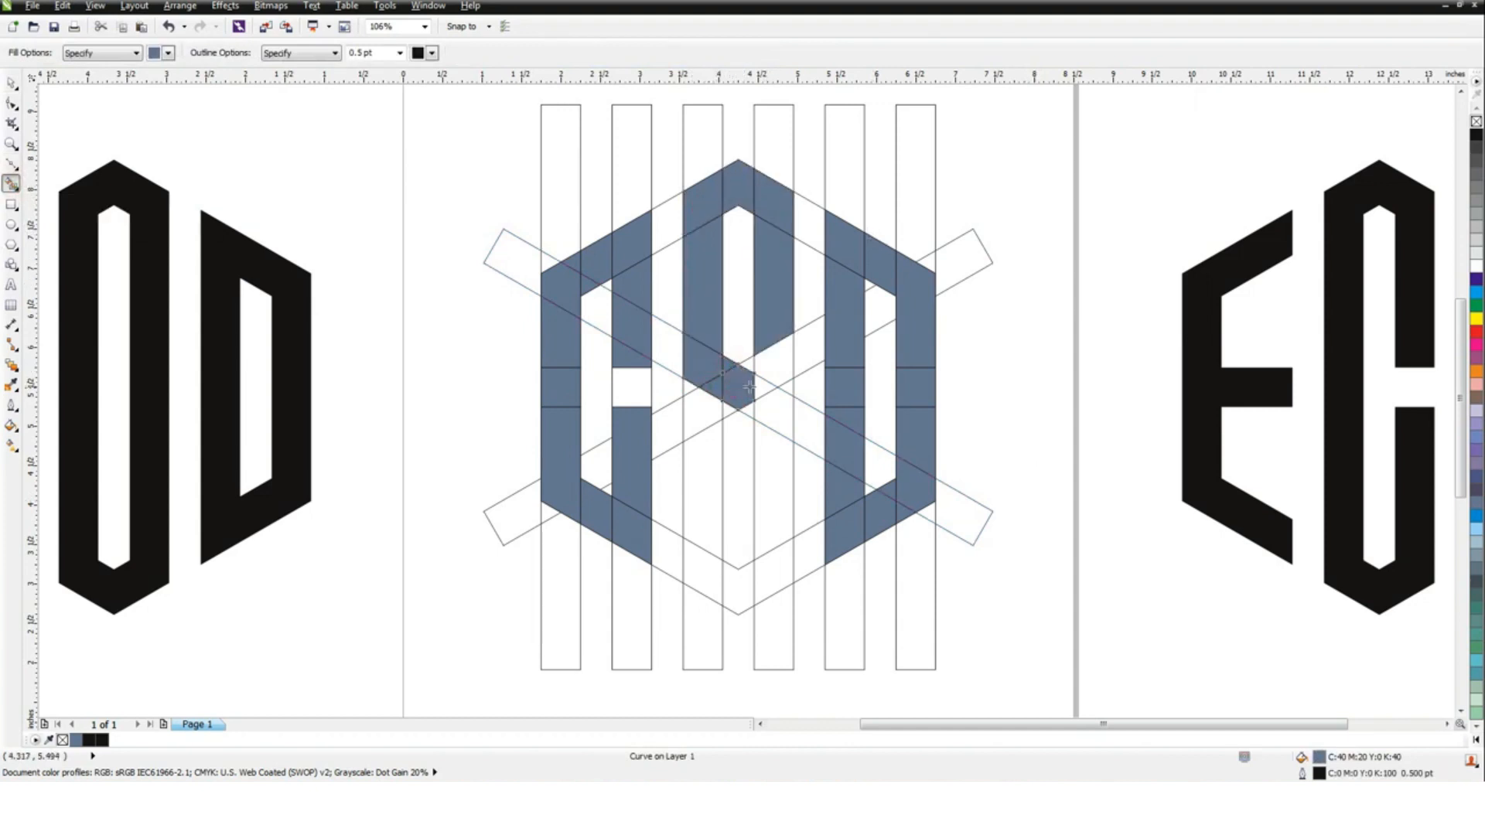
{"action": "left_click", "coordinate": [762, 382]}
{"action": "left_click", "coordinate": [771, 410]}
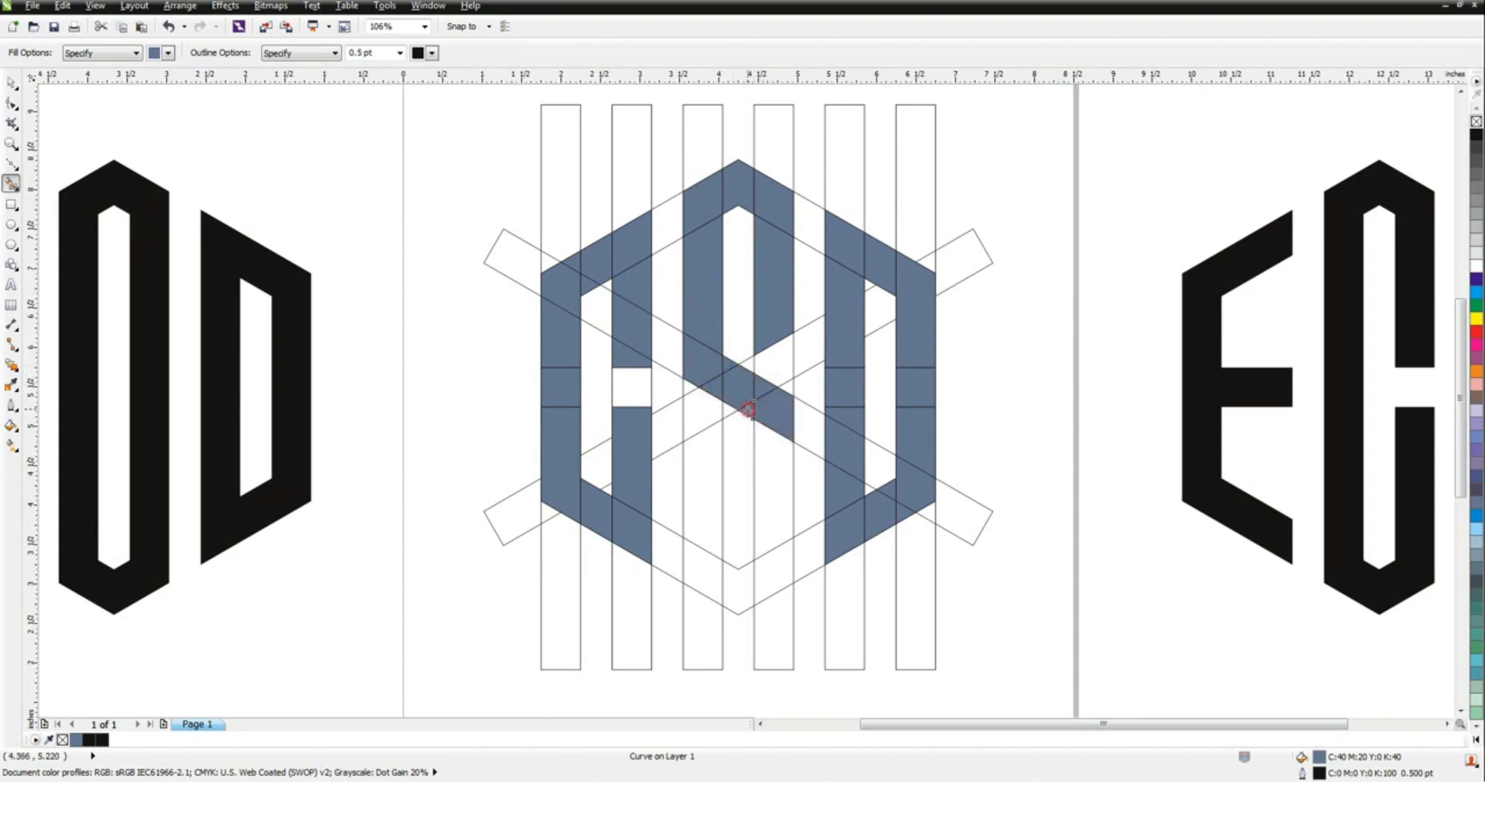
- Smart-fill the lower parts of the two middle bars and the bottom border cells to complete the S
{"action": "left_click", "coordinate": [770, 464]}
{"action": "left_click", "coordinate": [771, 586]}
{"action": "left_click", "coordinate": [738, 594]}
{"action": "left_click", "coordinate": [710, 592]}
{"action": "left_click", "coordinate": [712, 502]}
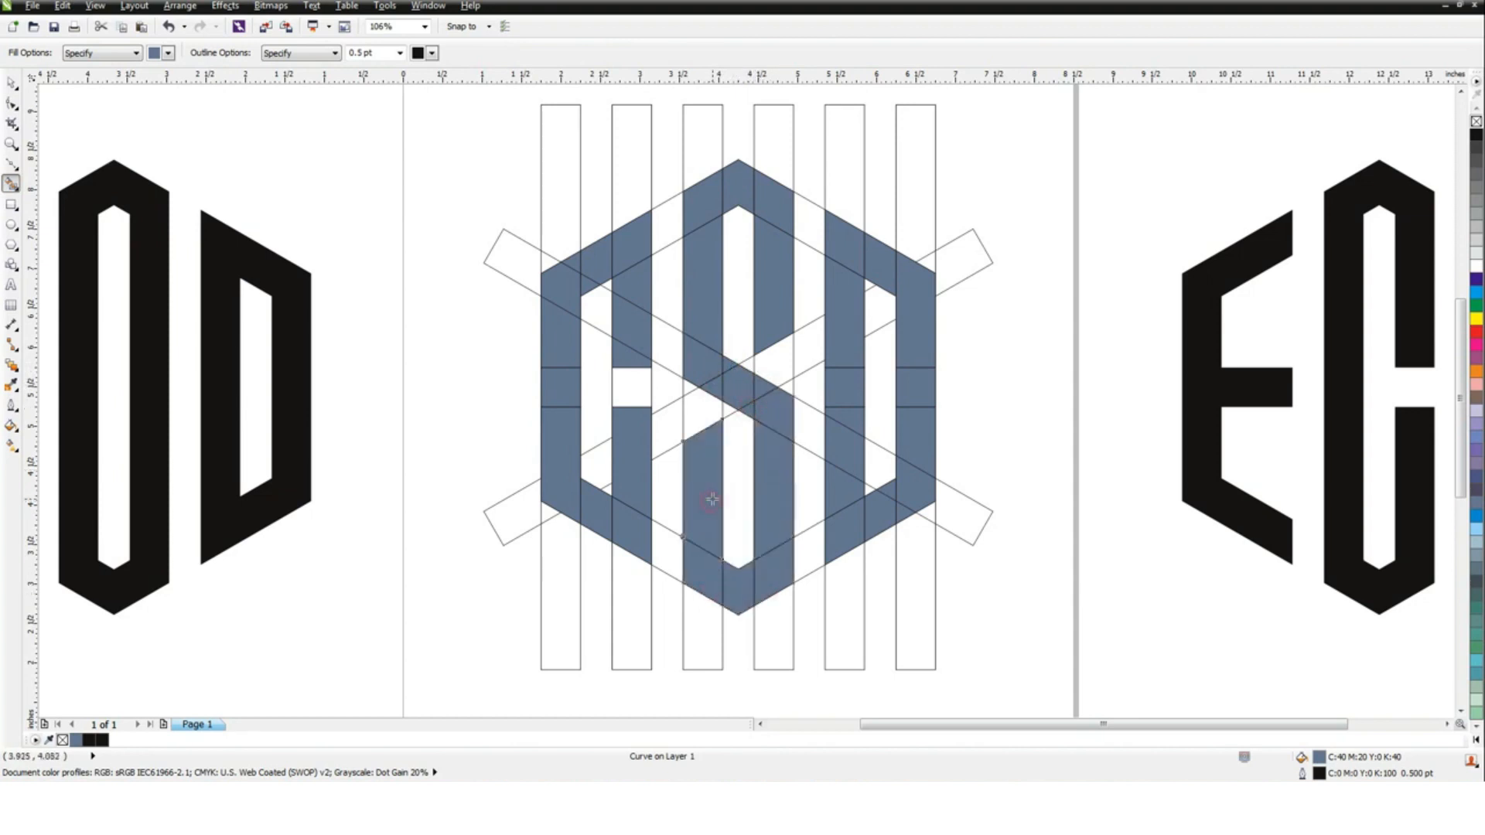
- Weld the filled pieces of the C, the S and the D into one shape per letter
{"action": "left_click", "coordinate": [10, 81]}
{"action": "left_click_drag", "start_coordinate": [457, 178], "coordinate": [665, 605]}
{"action": "left_click", "coordinate": [476, 54]}
{"action": "left_click_drag", "start_coordinate": [648, 123], "coordinate": [808, 633]}
{"action": "left_click", "coordinate": [476, 55]}
{"action": "left_click_drag", "start_coordinate": [819, 147], "coordinate": [950, 581]}
{"action": "left_click", "coordinate": [477, 54]}
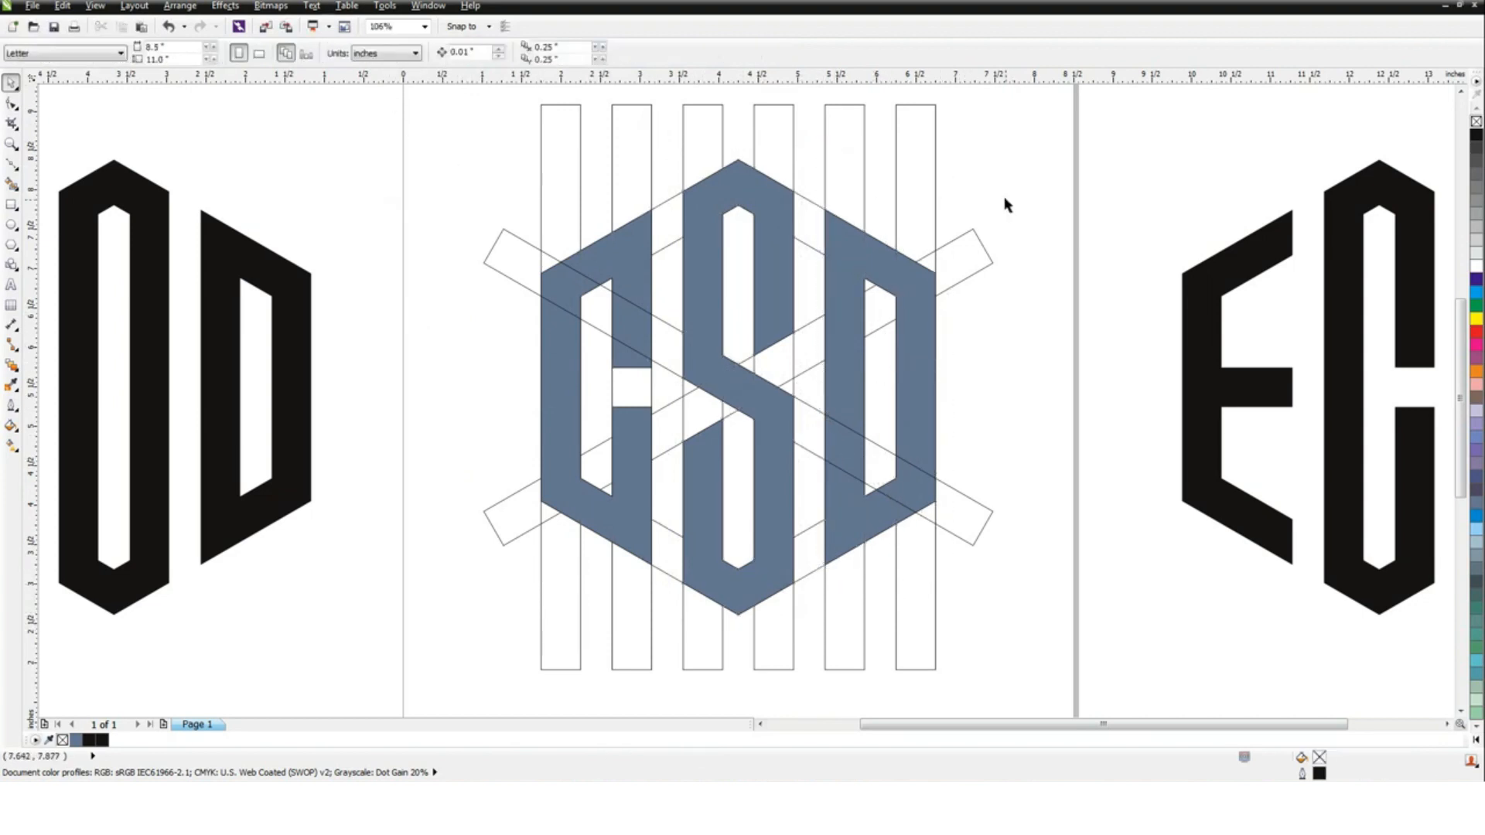
- Select the newly welded letters on the grid
{"action": "key", "text": "F3"}
{"action": "left_click", "coordinate": [816, 177]}
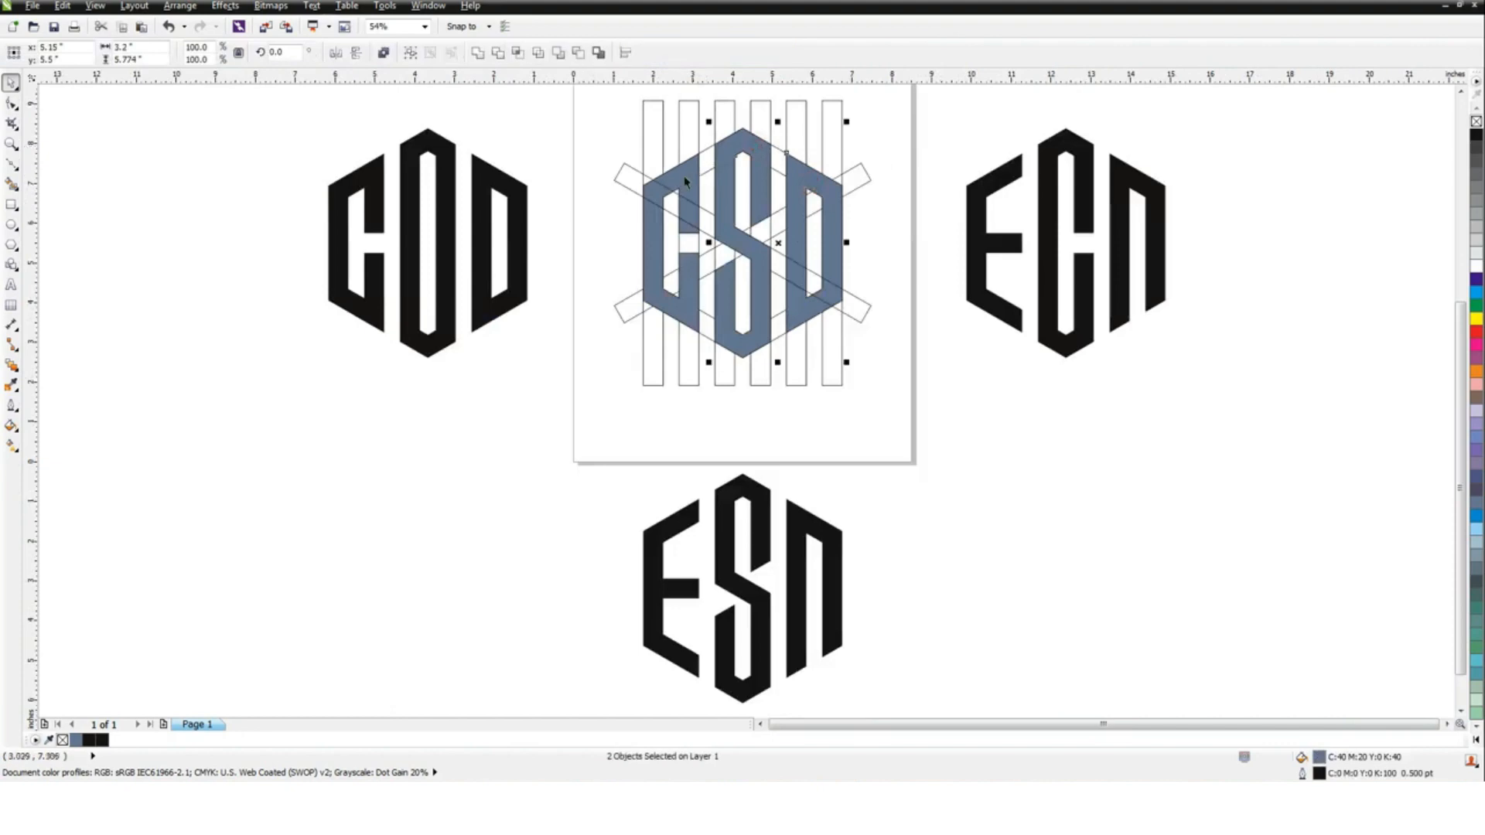